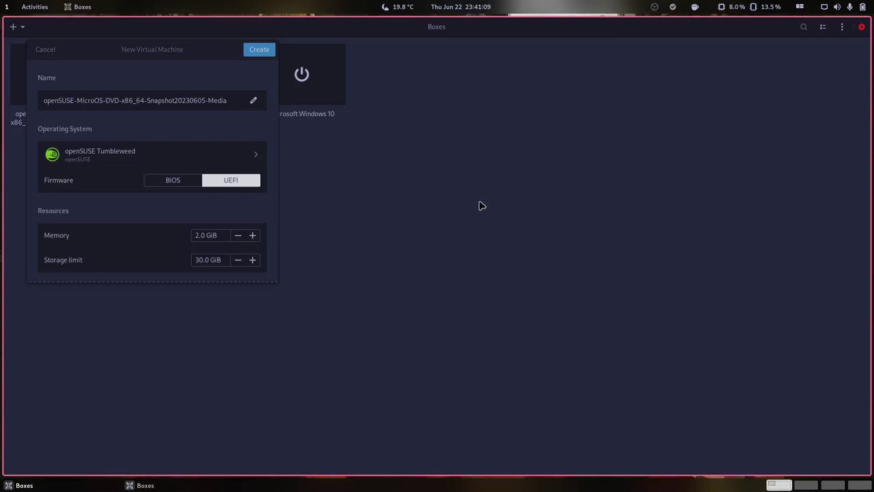
Rename the new virtual machine to 'MicroOS installer' and create it.
click(205, 100)
mouse_move(147, 55)
mouse_down()
mouse_move(308, 86)
mouse_move(422, 87)
mouse_move(401, 75)
mouse_up()
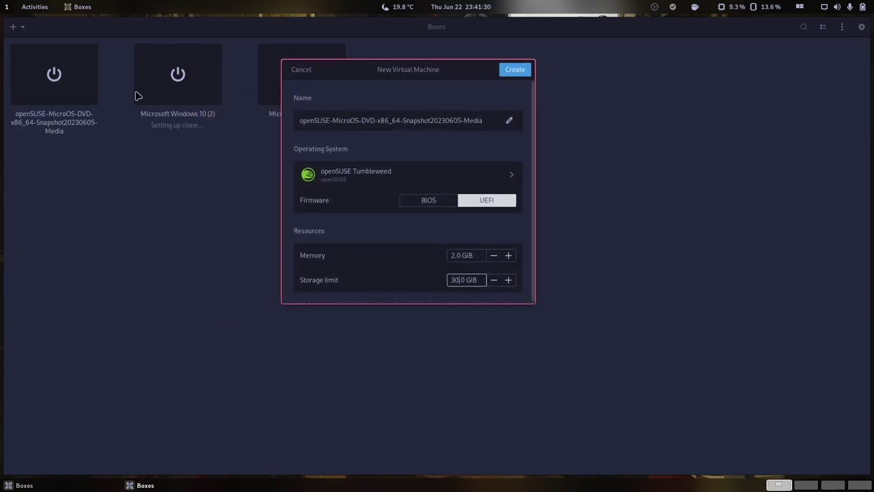
double_click(480, 120)
drag(444, 120, 297, 118)
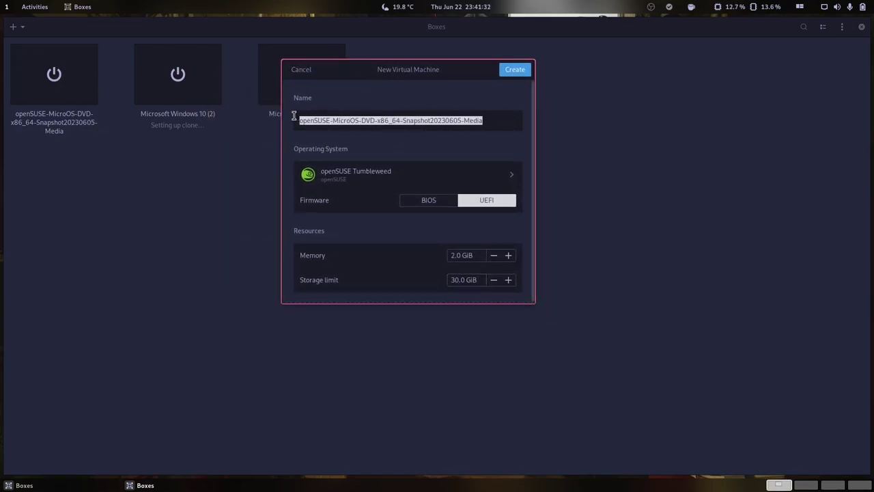
text(M)
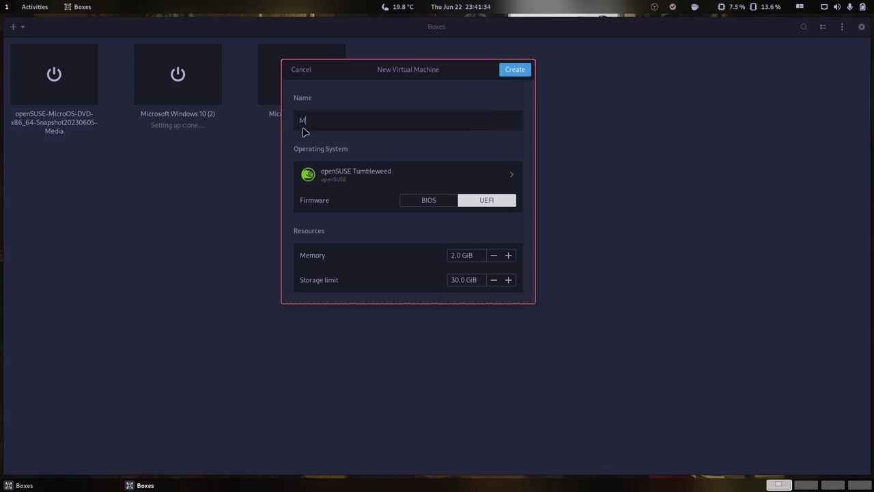
text(icroOS installer)
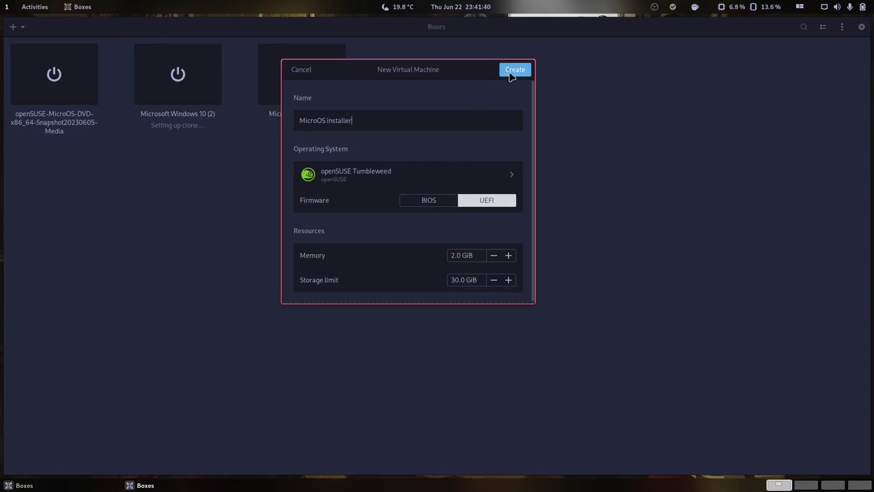
click(514, 73)
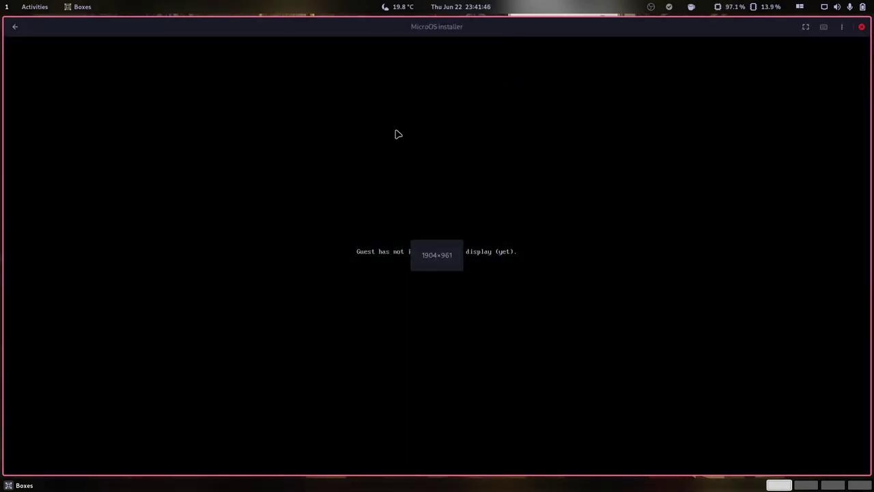
Put the VM in fullscreen and boot the Installation entry from the GRUB menu.
click(806, 26)
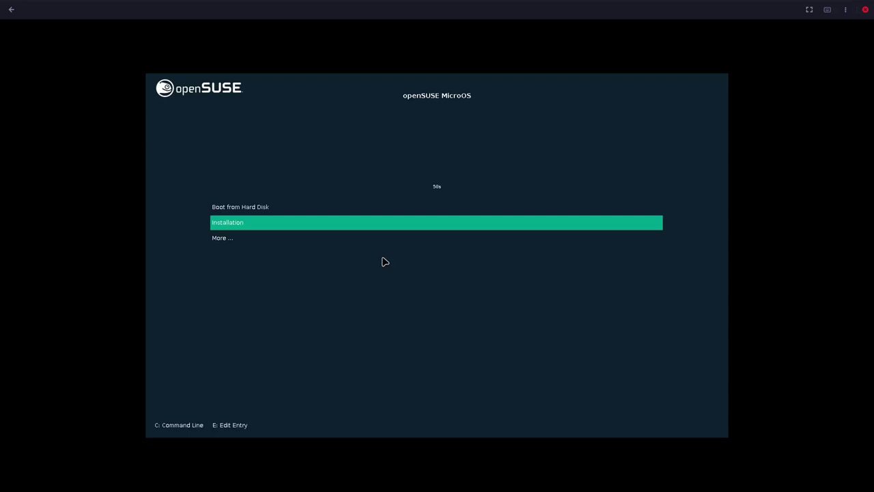
key(Return)
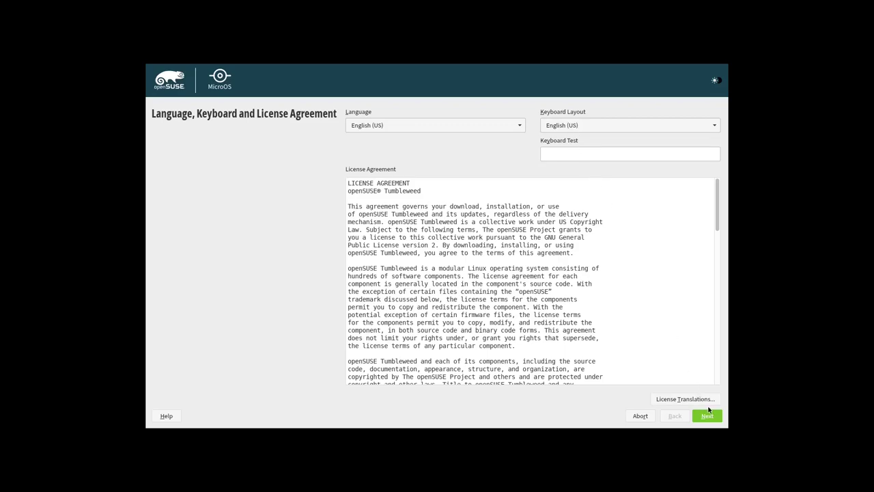
Scroll through the license agreement text.
scroll(555, 261, down, 1)
scroll(555, 263, down, 20)
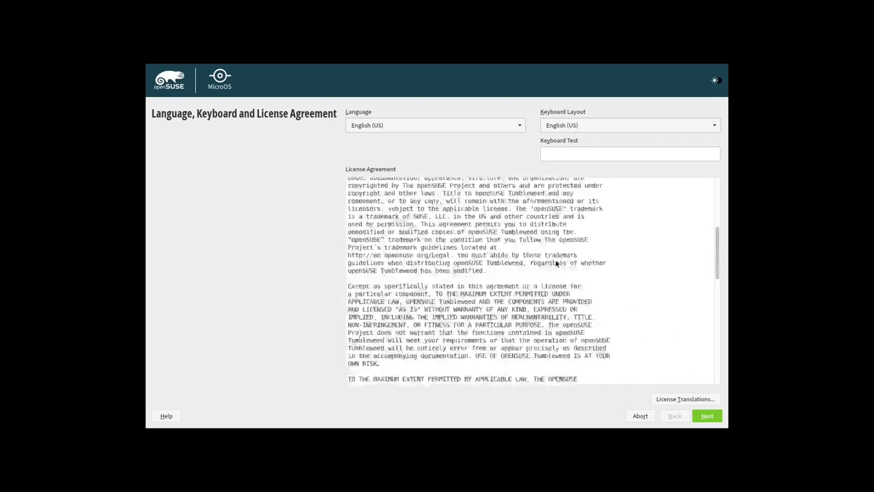
scroll(556, 263, up, 20)
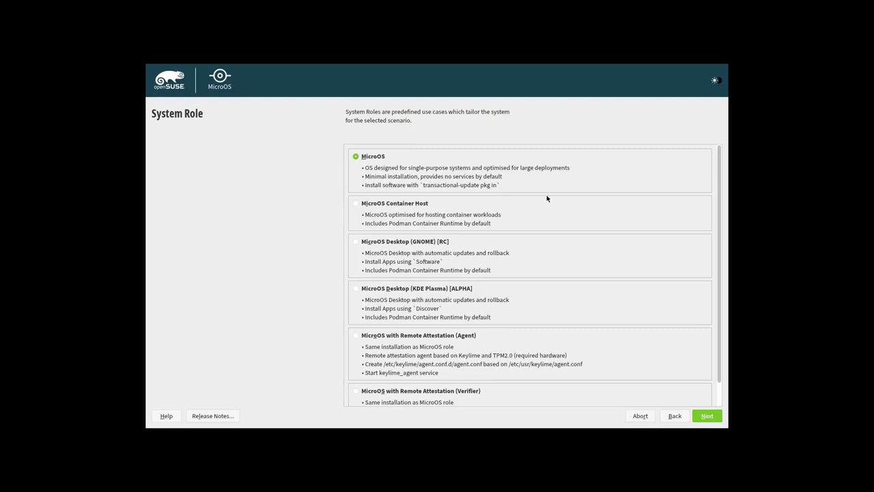
Pick the MicroOS Desktop (GNOME) [RC] role from the list and proceed to NTP Configuration.
scroll(523, 221, down, 1)
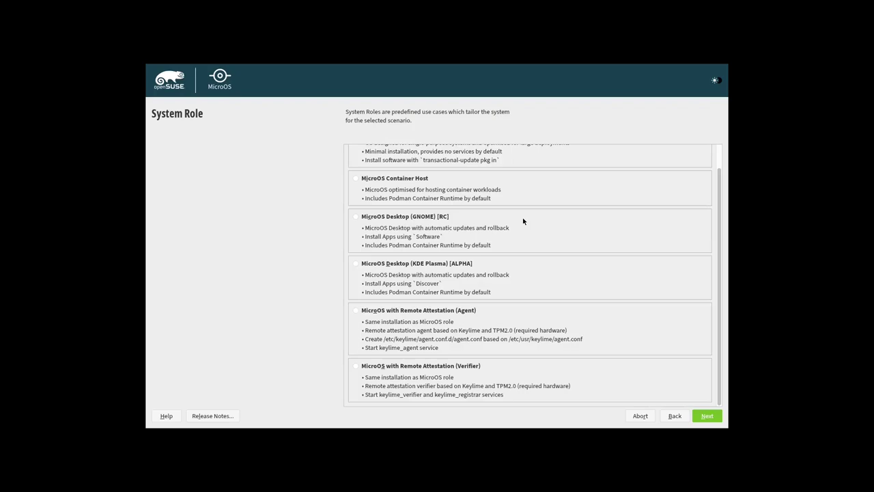
scroll(523, 221, up, 1)
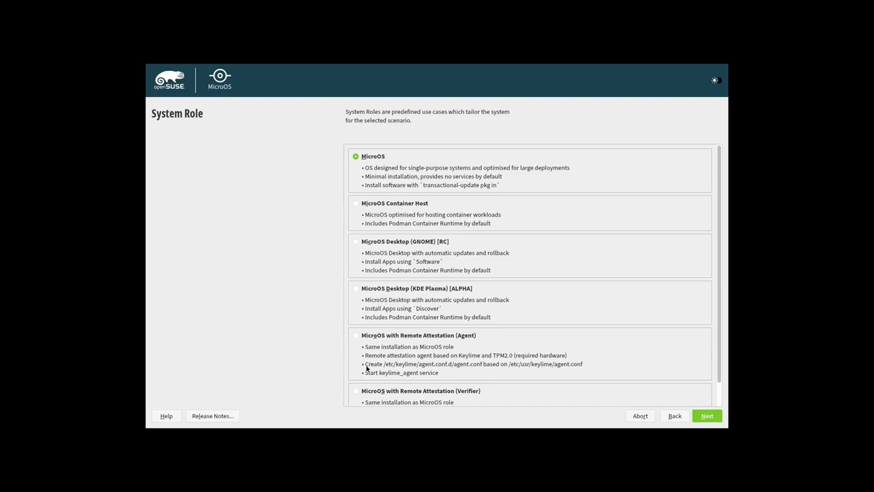
scroll(562, 289, down, 1)
scroll(562, 289, up, 1)
scroll(517, 275, down, 1)
click(402, 220)
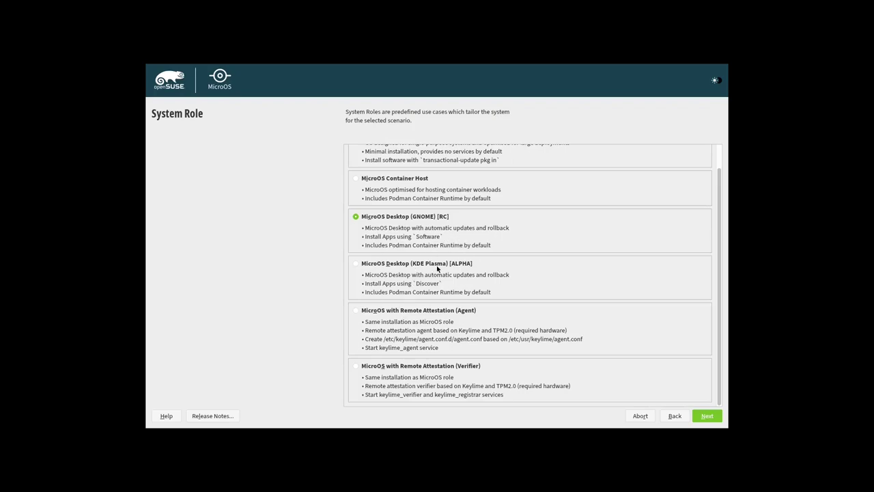
scroll(448, 271, up, 1)
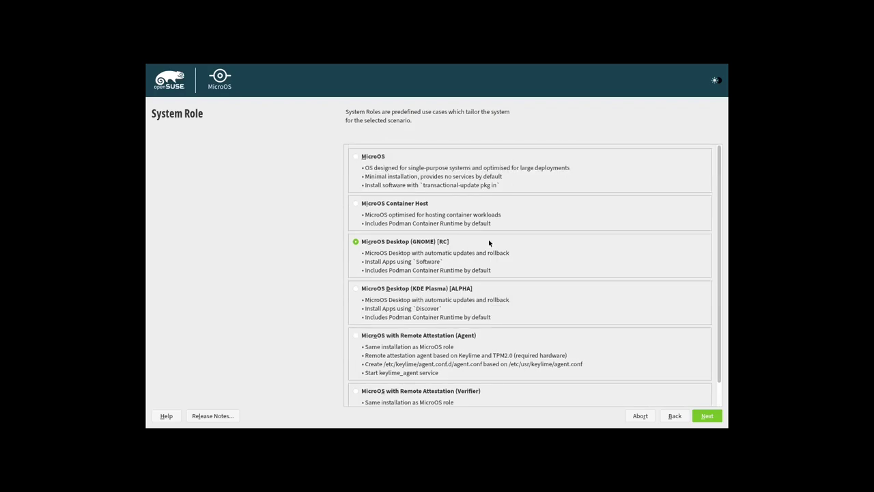
scroll(503, 275, down, 1)
scroll(580, 271, up, 1)
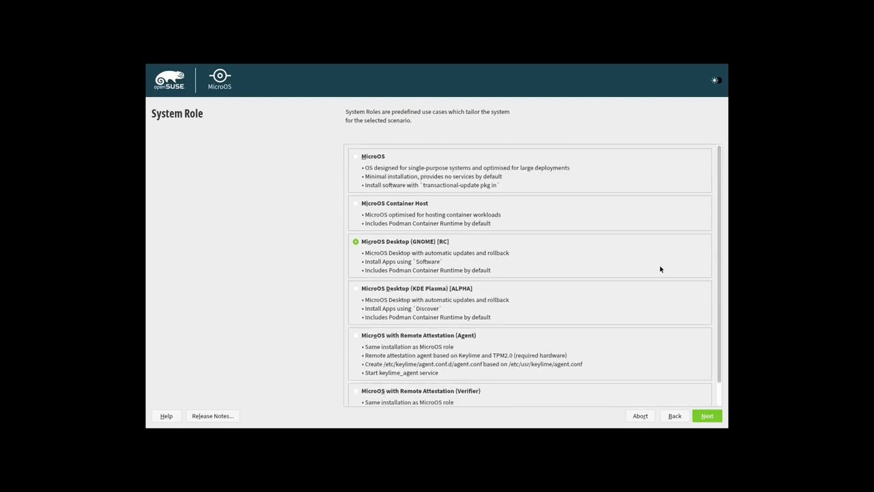
click(704, 416)
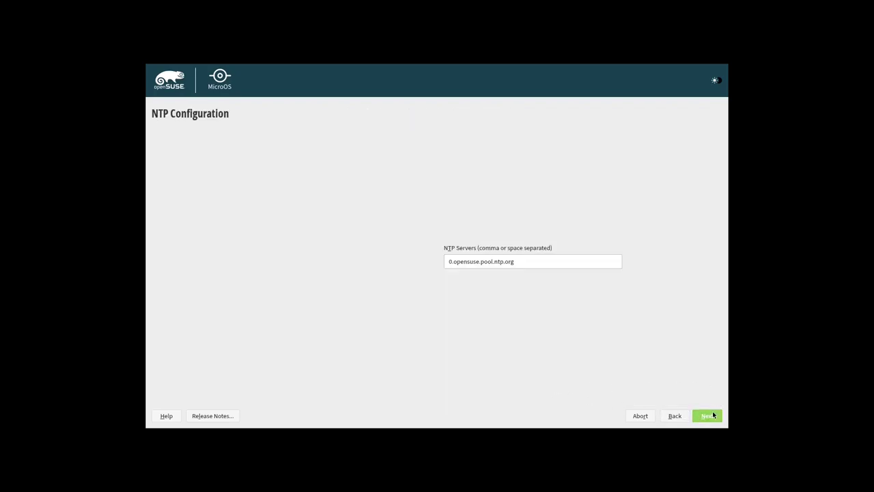
Keep the default NTP server, enter and confirm the root password, and accept the weak-password warning.
click(711, 416)
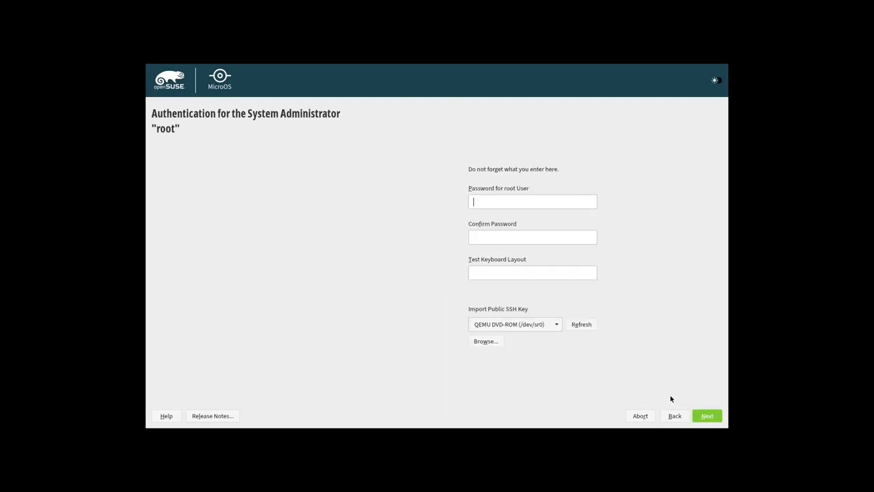
text(123)
click(516, 239)
text(123)
click(697, 417)
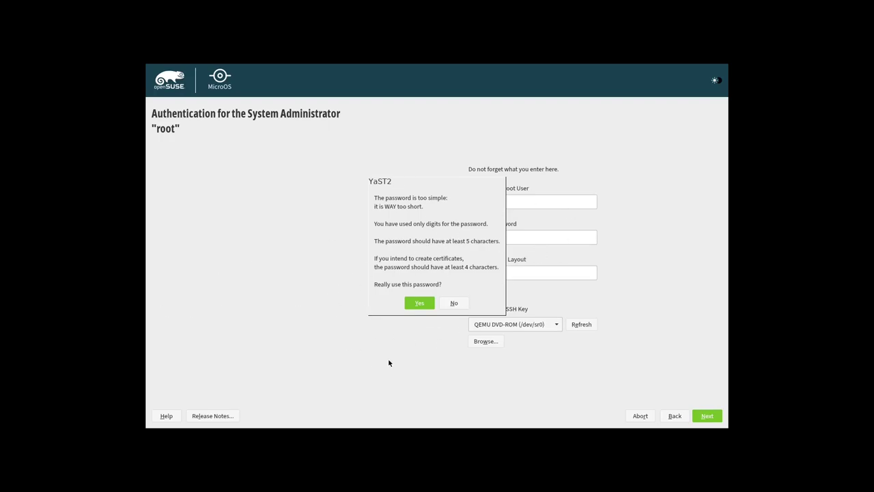
click(420, 301)
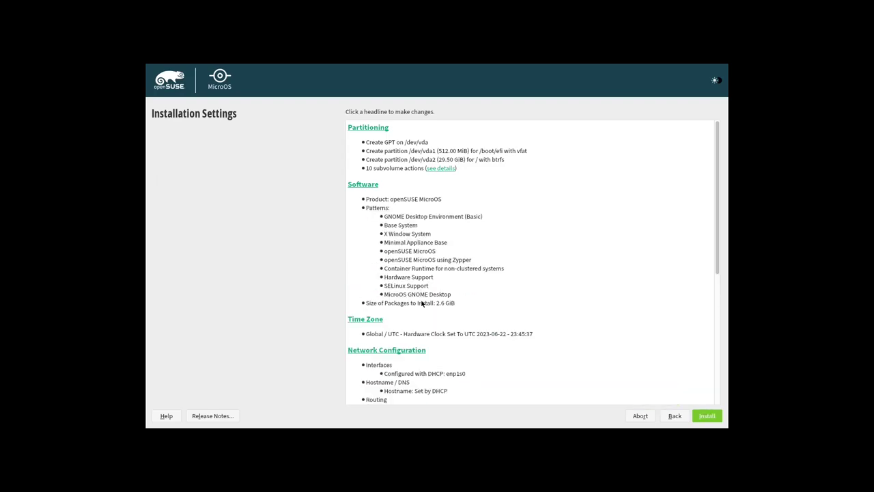
Review the Installation Settings summary and open the Partitioning section.
scroll(534, 278, down, 2)
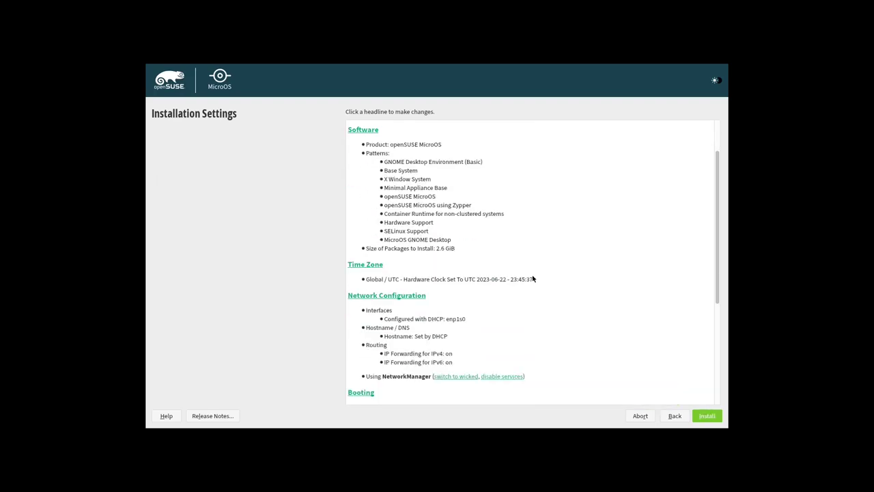
scroll(534, 278, down, 2)
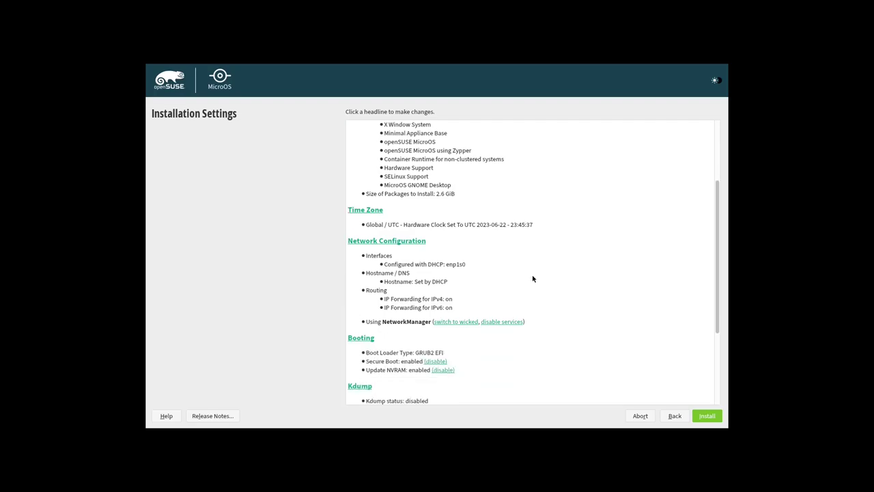
scroll(534, 279, up, 4)
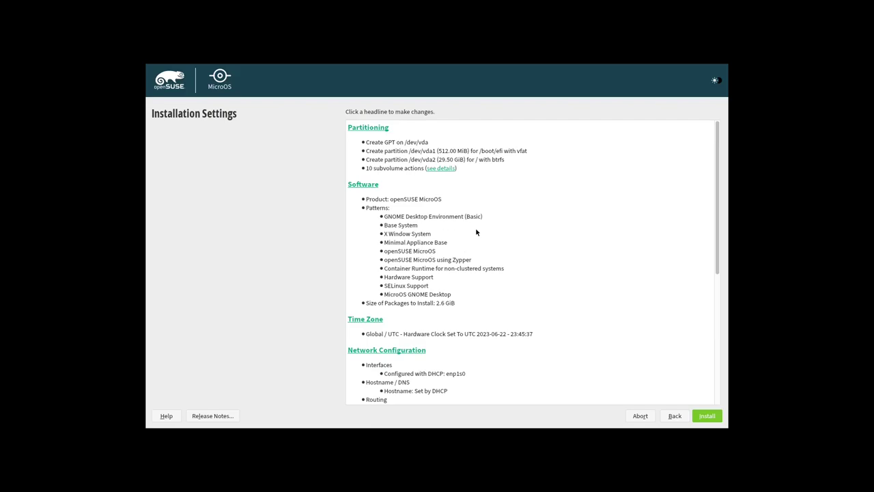
scroll(477, 232, down, 9)
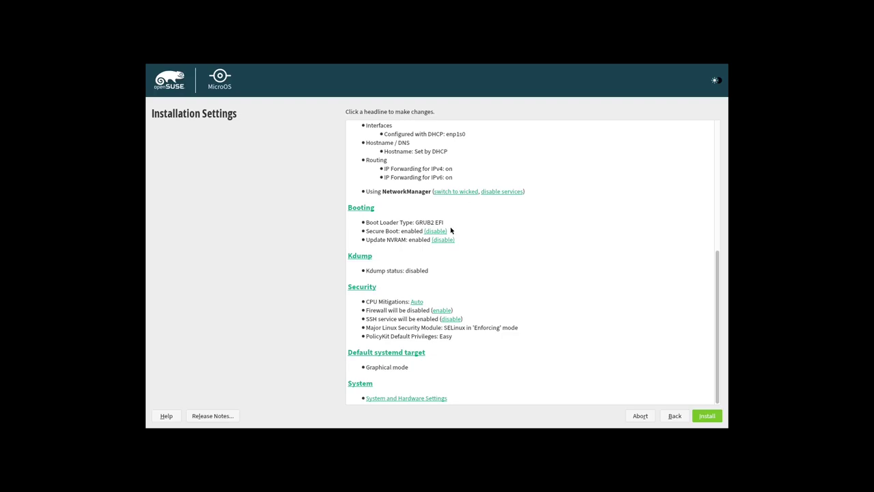
scroll(460, 233, up, 9)
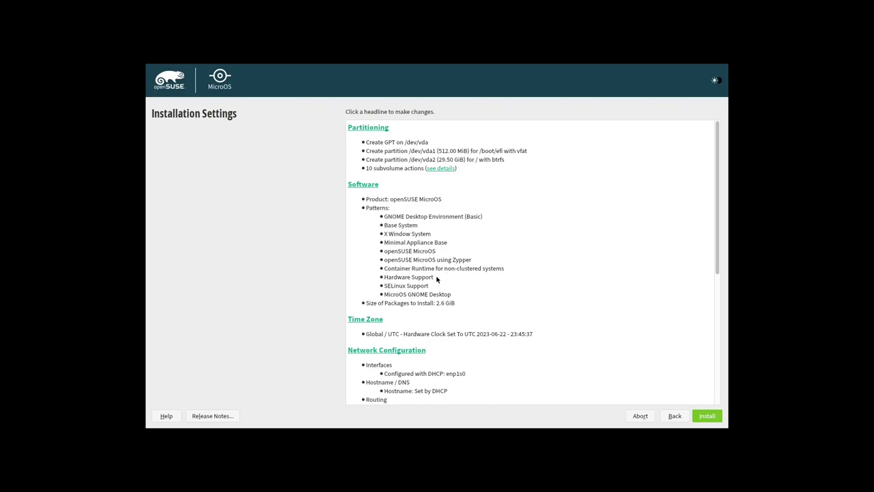
click(372, 127)
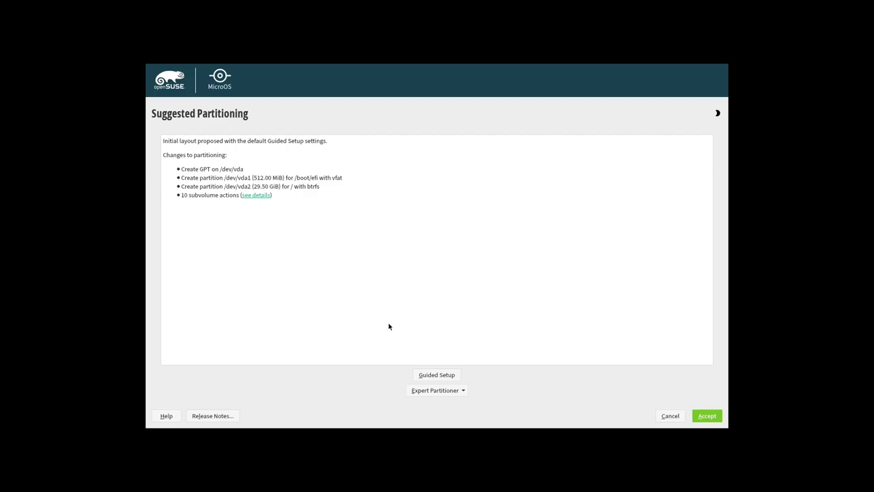
Launch the Expert Partitioner starting from the current proposal, past the experts-only warning.
click(461, 394)
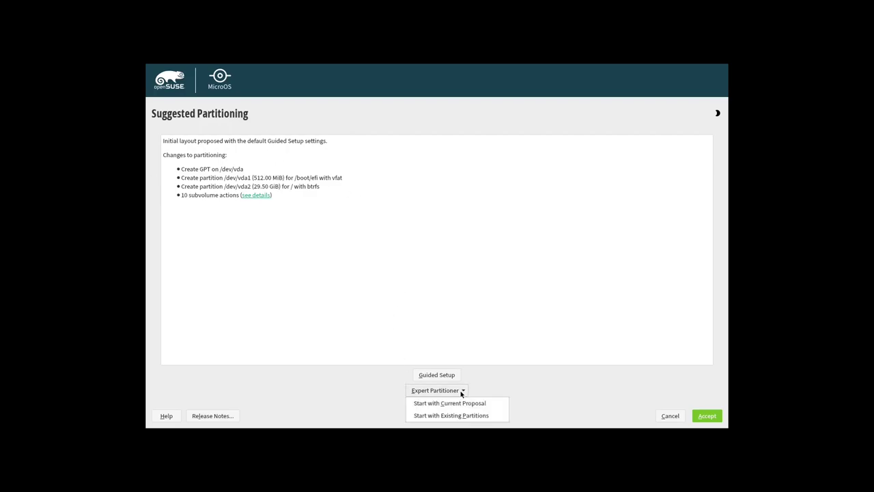
click(454, 406)
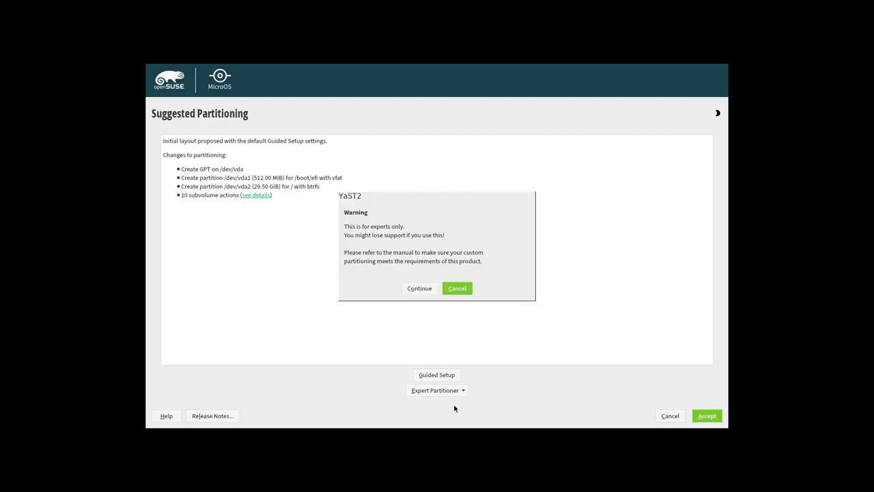
click(421, 289)
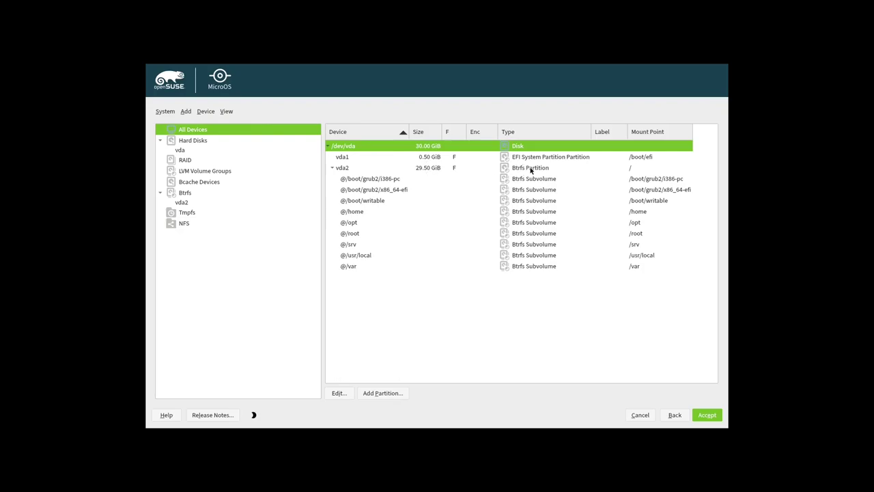
Edit partition /dev/vda2 and enable Encrypt Device.
click(531, 170)
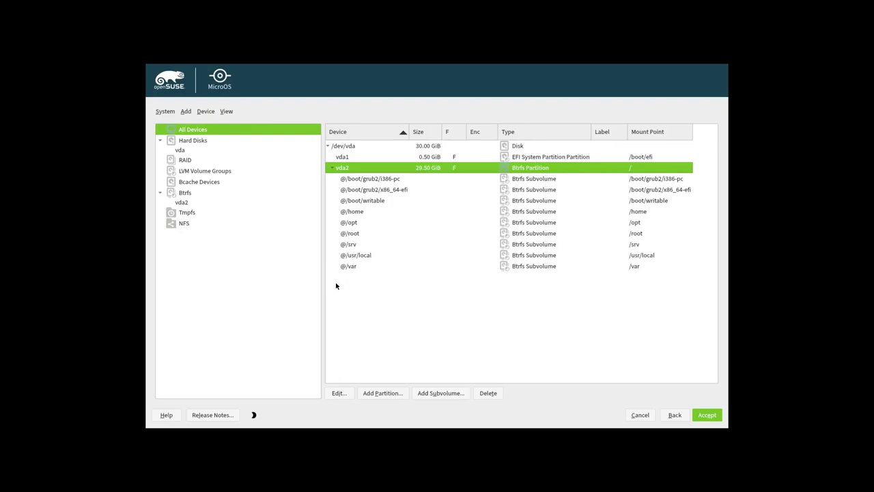
click(339, 393)
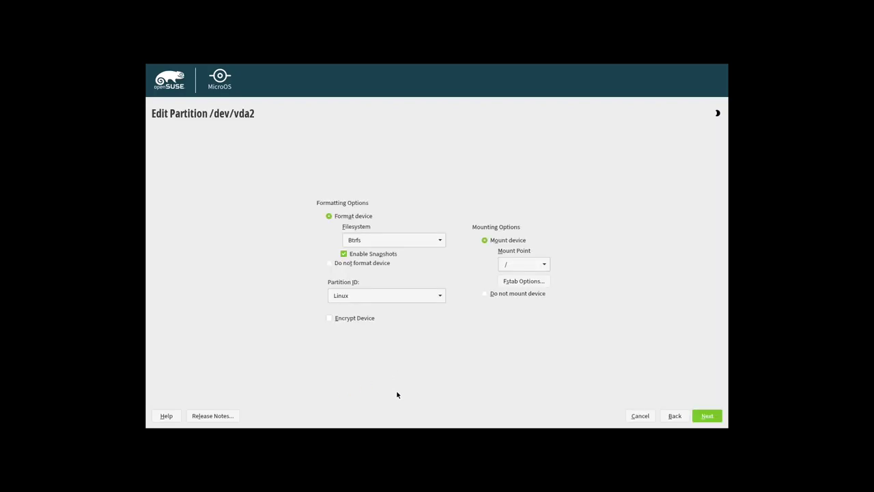
click(328, 318)
click(705, 419)
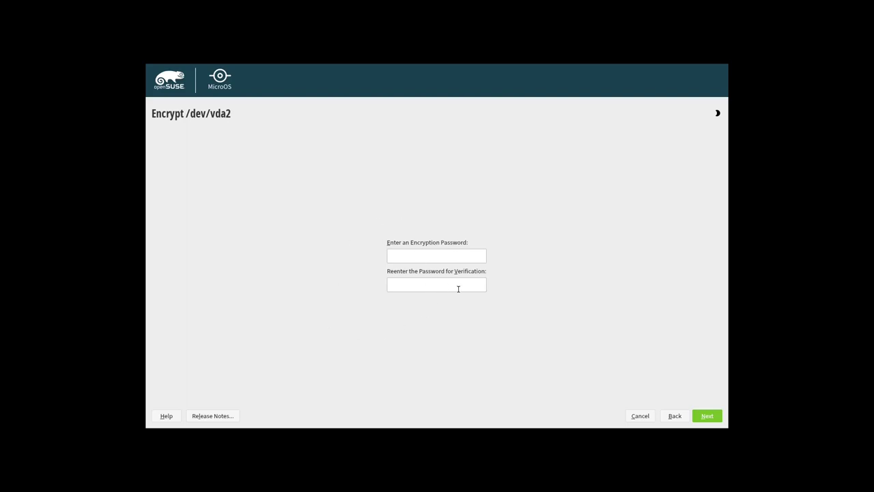
Back out of encryption and exit the Expert Partitioner, discarding the changes.
click(640, 415)
click(640, 414)
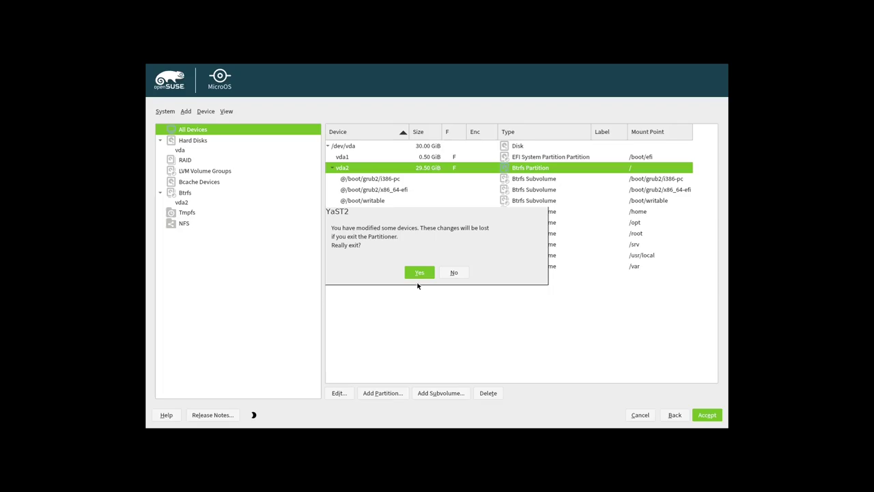
click(419, 273)
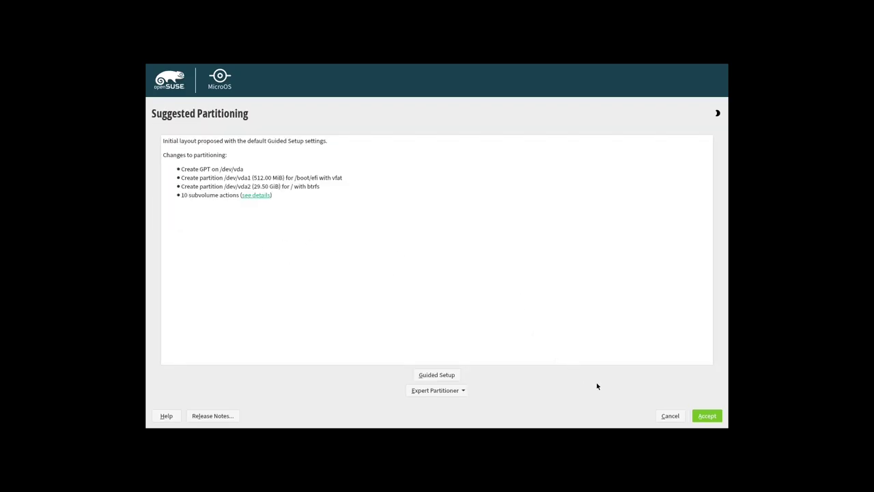
Accept the suggested partitioning and open the Software pattern selection.
click(707, 416)
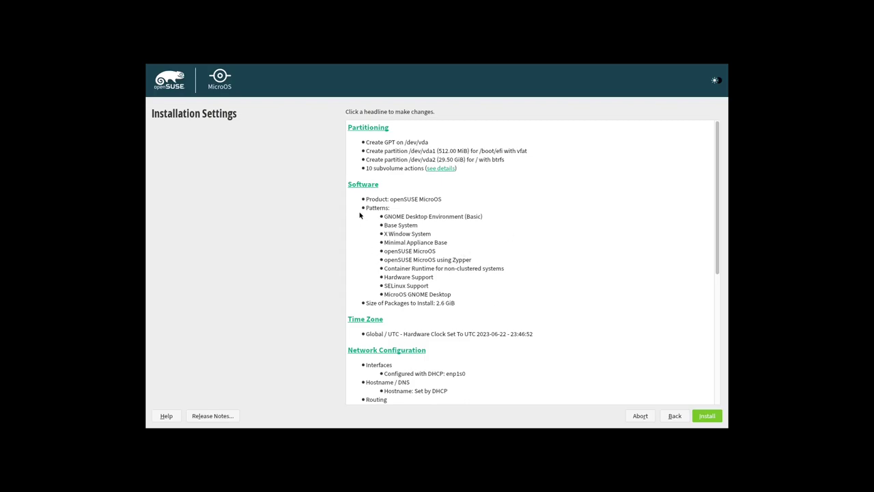
click(363, 185)
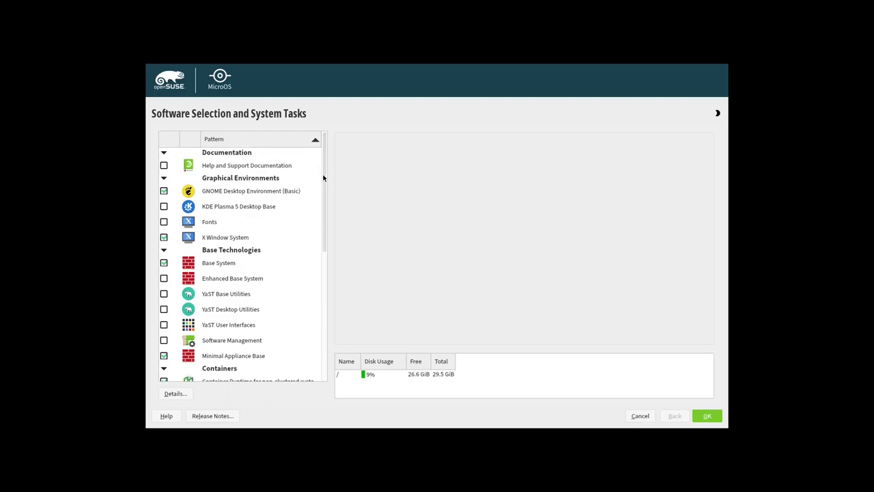
Browse the software patterns, keep GNOME Basic, X Window System and Base System unchanged, and confirm.
drag(323, 178, 332, 221)
scroll(334, 239, down, 3)
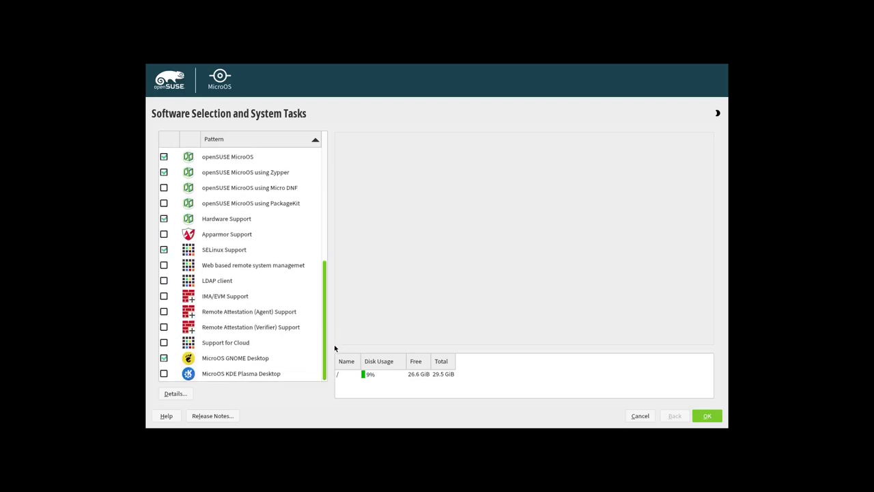
scroll(326, 218, up, 6)
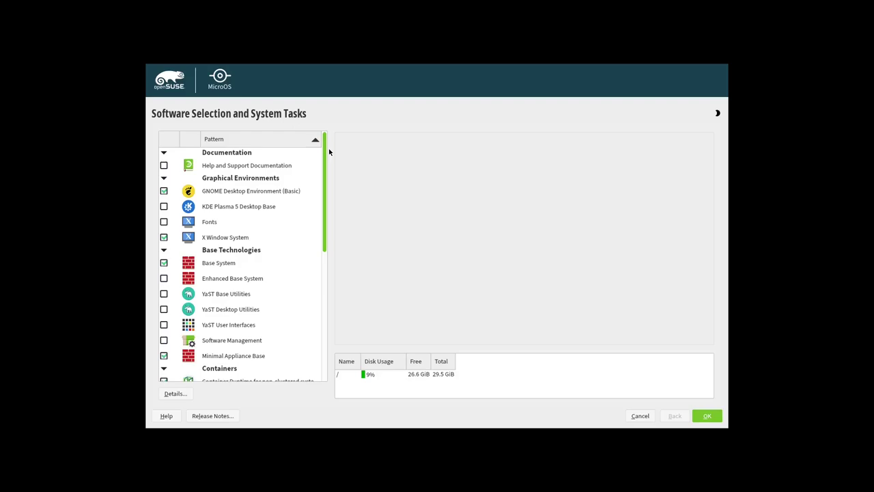
scroll(332, 212, down, 2)
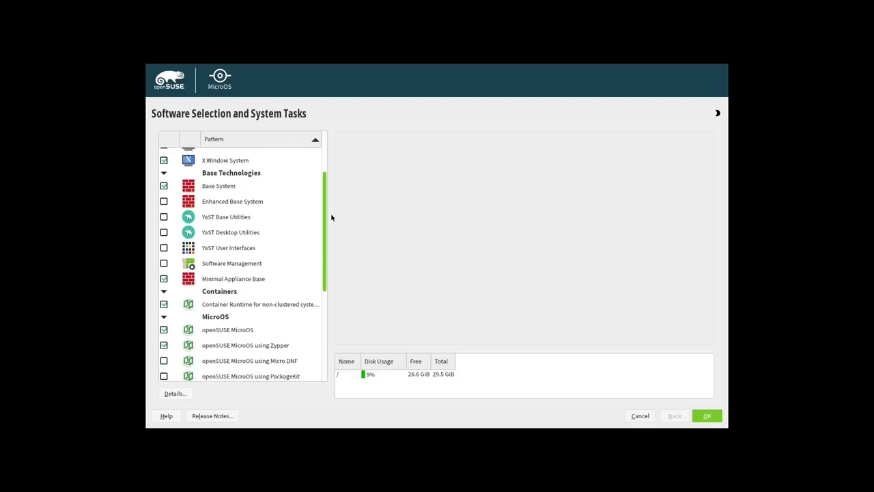
scroll(332, 218, down, 1)
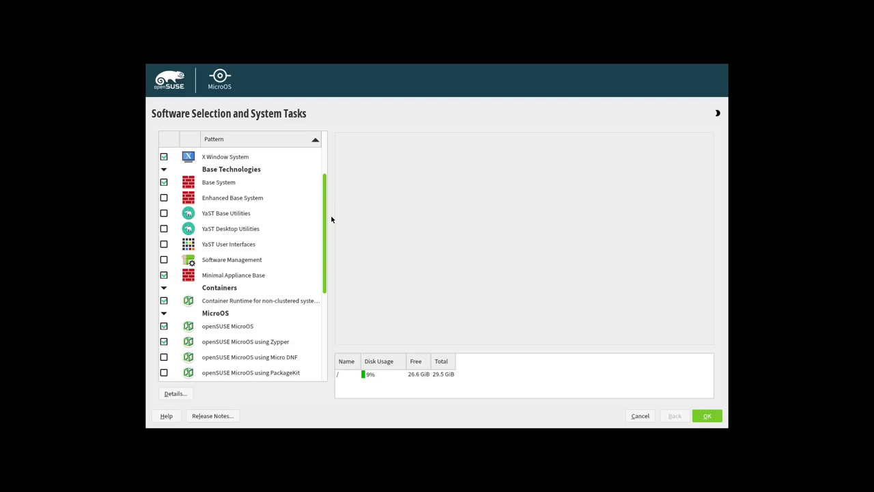
scroll(332, 219, down, 5)
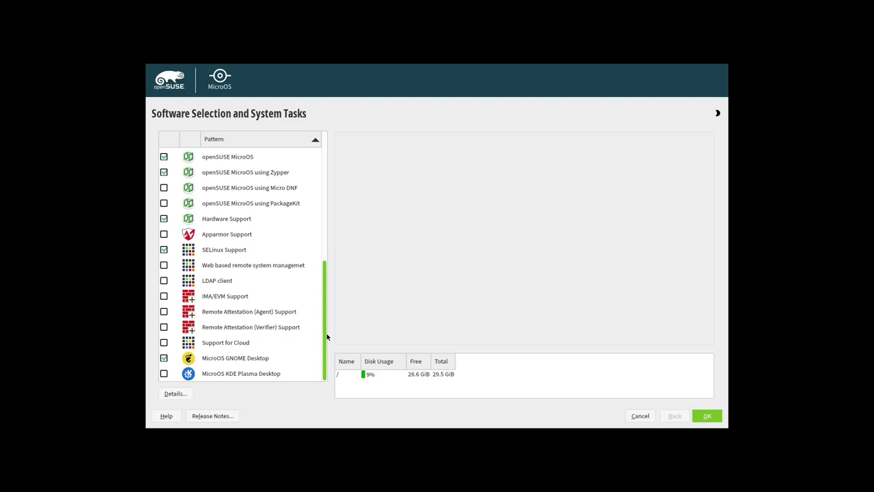
drag(326, 334, 327, 157)
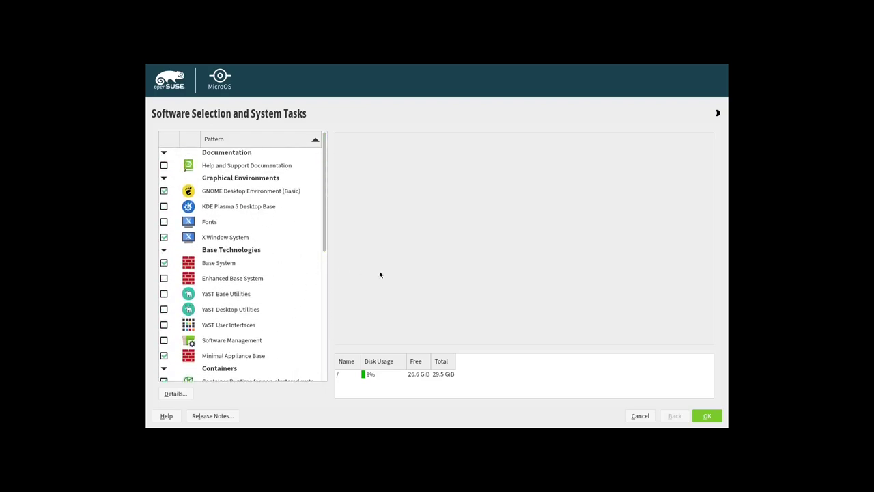
drag(324, 211, 328, 347)
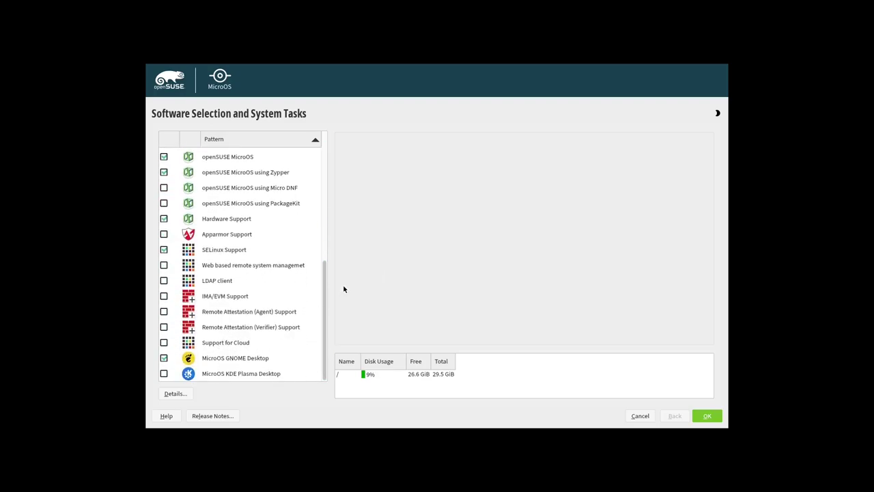
drag(324, 273, 335, 141)
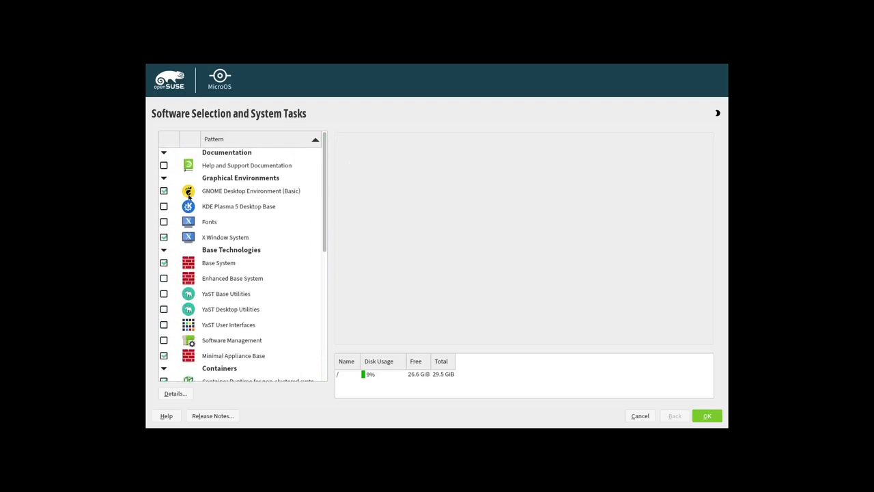
scroll(253, 296, down, 3)
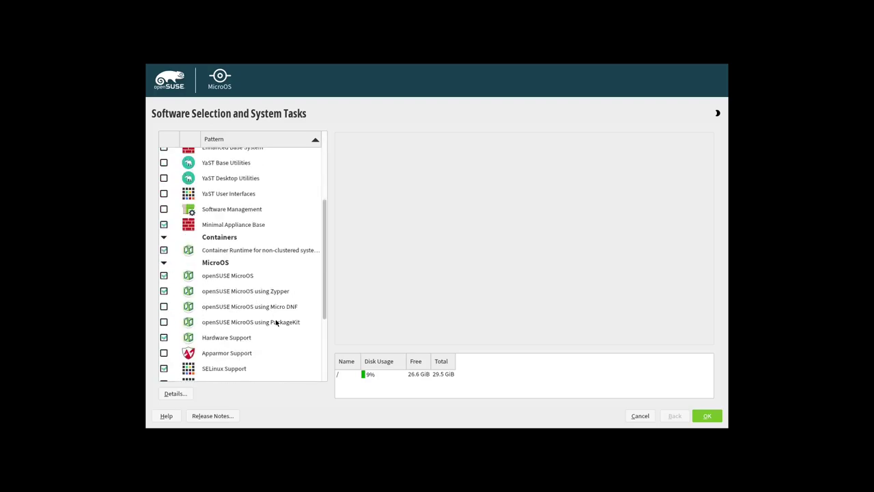
mouse_move(277, 323)
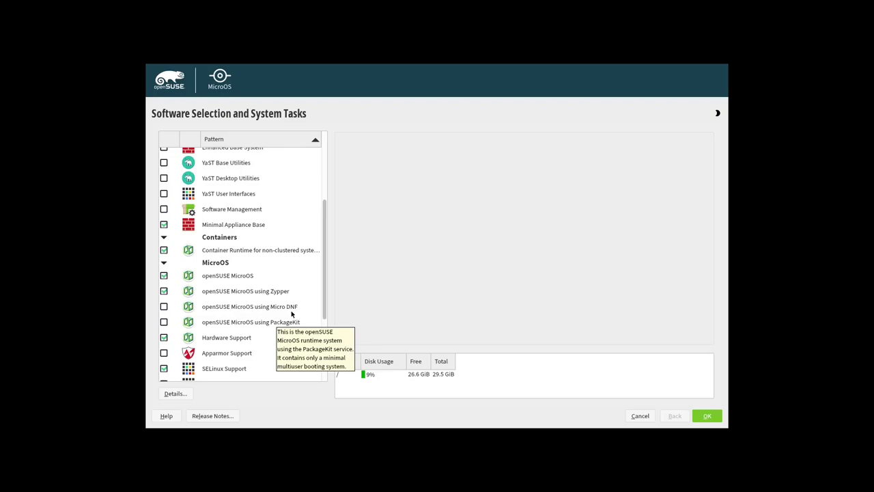
mouse_move(287, 246)
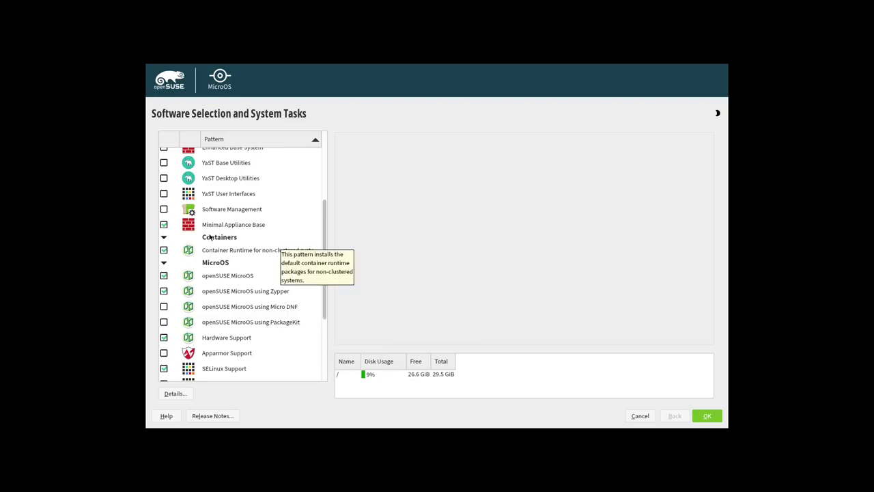
scroll(260, 253, down, 3)
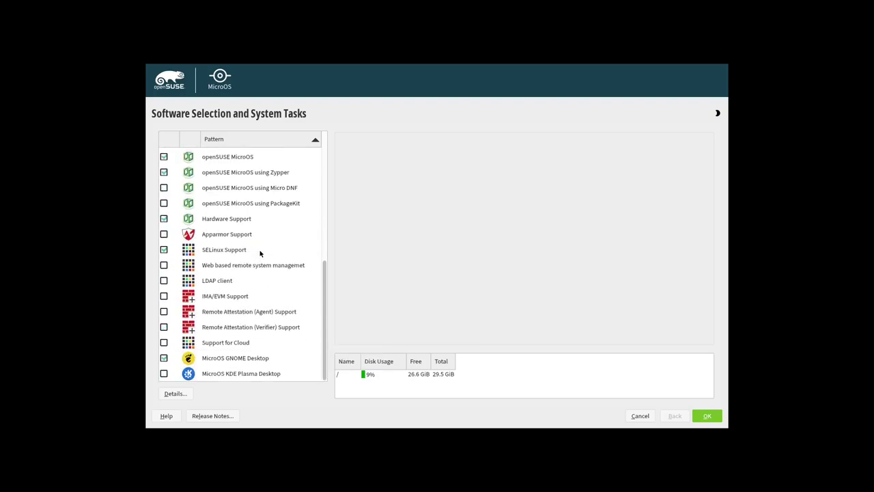
scroll(260, 254, up, 5)
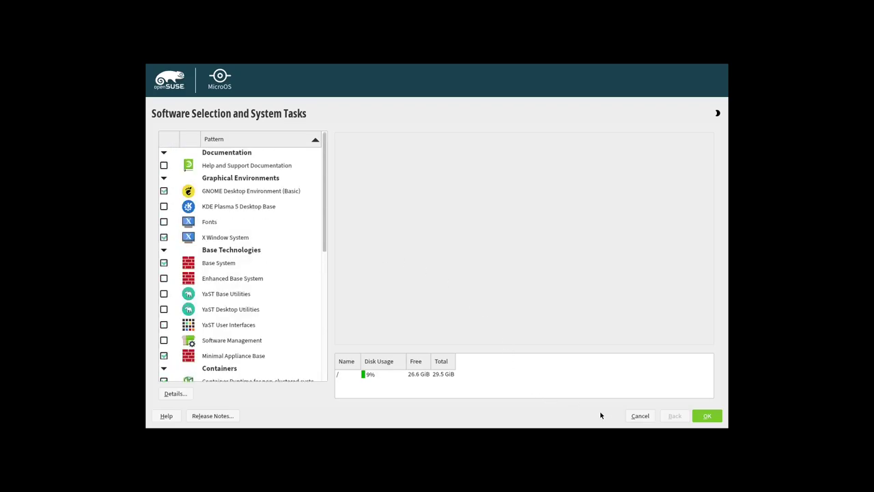
key(Return)
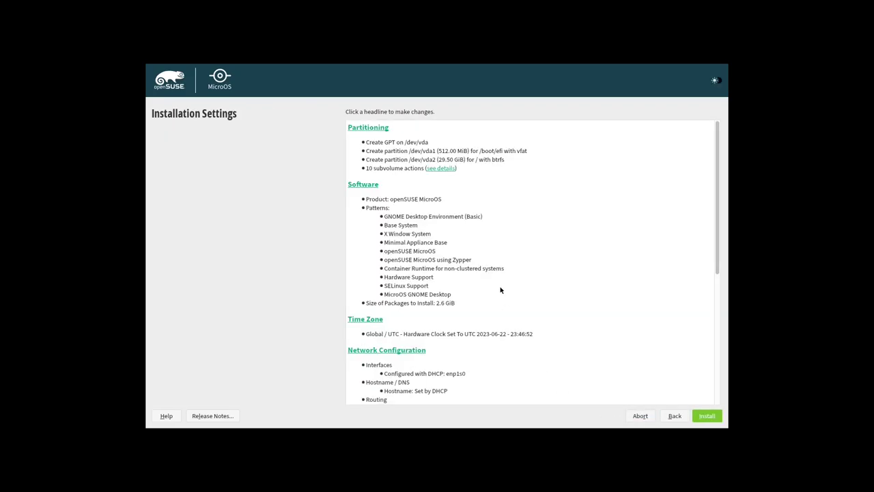
Review the Installation Settings summary and press Install, raising the 'Really abort the installation?' prompt.
scroll(499, 289, down, 4)
scroll(499, 289, up, 4)
scroll(487, 257, down, 1)
scroll(487, 258, down, 3)
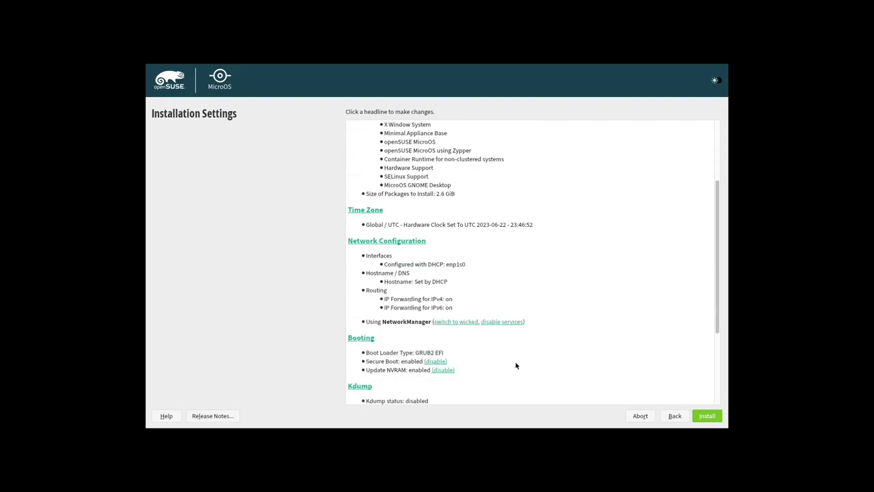
scroll(442, 330, down, 5)
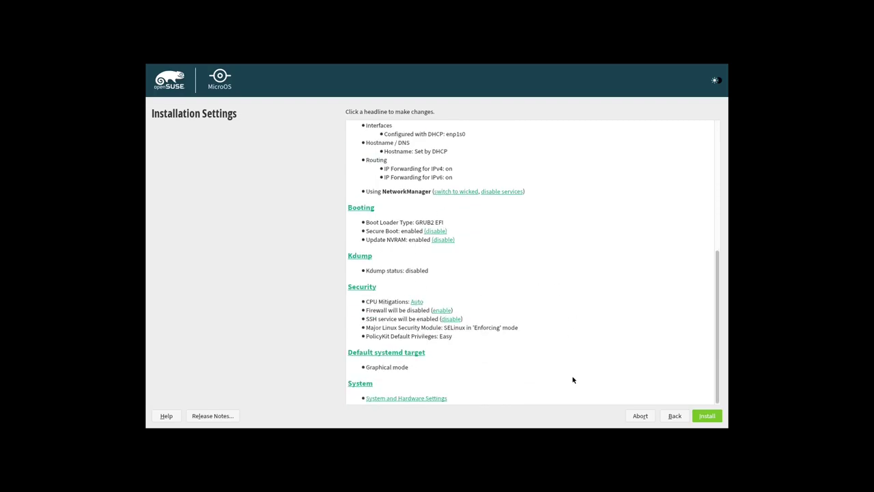
click(709, 418)
Abort the YaST installation and halt the VM via linuxrc's Exit or Reboot > Power off.
click(642, 415)
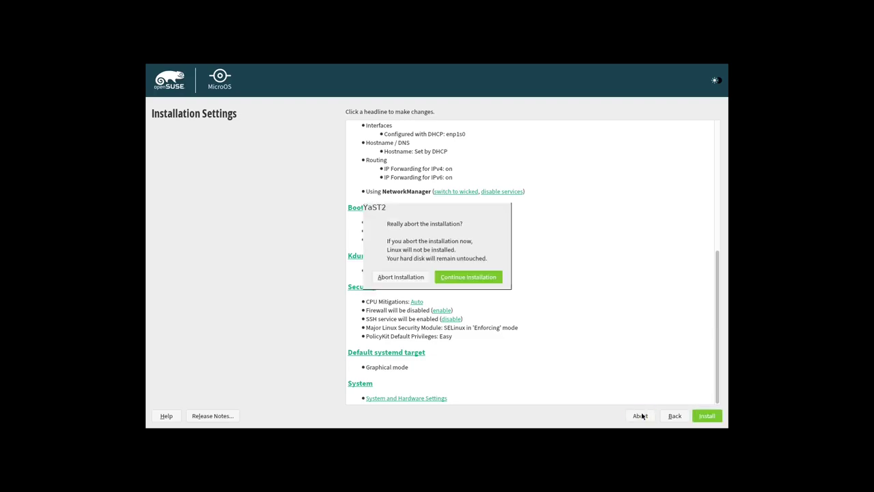
click(400, 277)
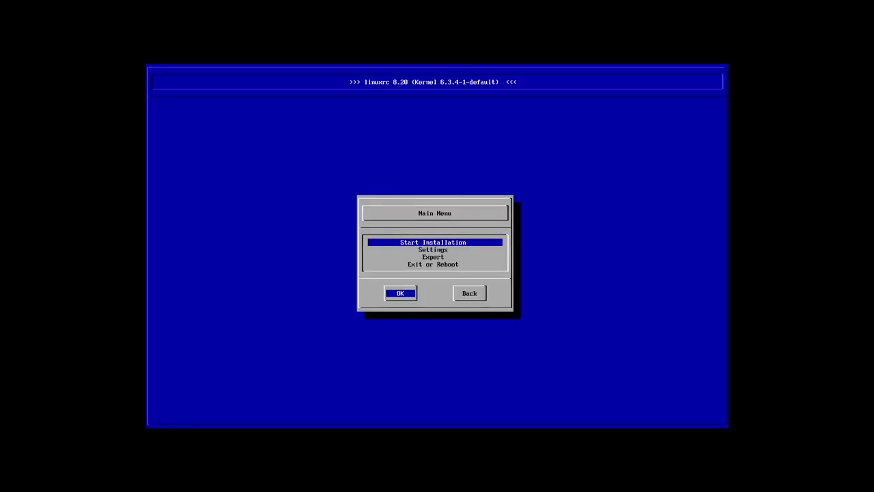
key(Down)
key(Down)
key(Down)
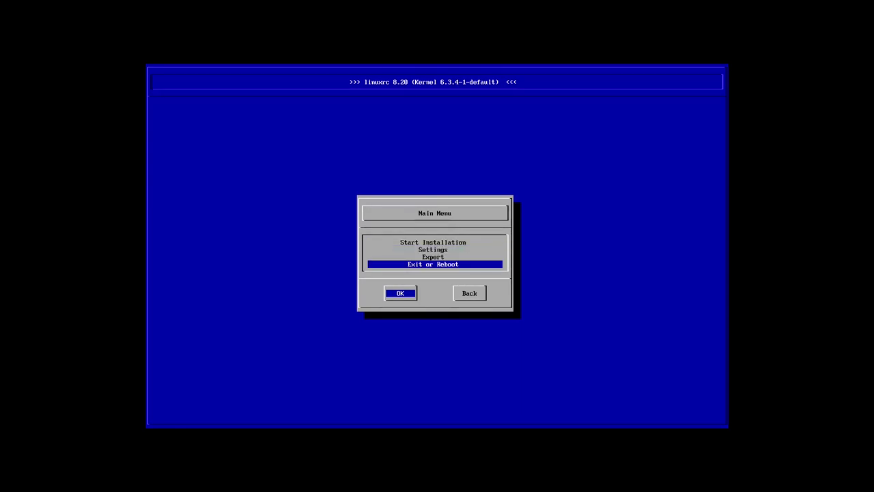
key(Return)
key(Down)
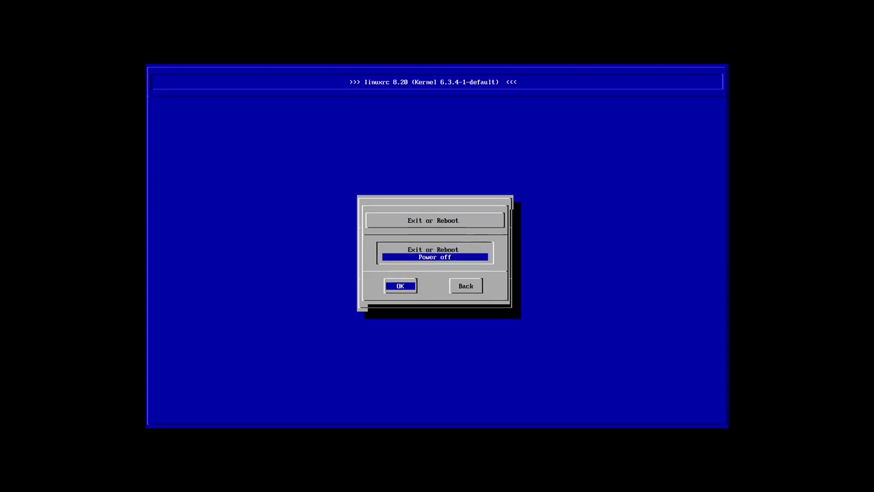
key(Return)
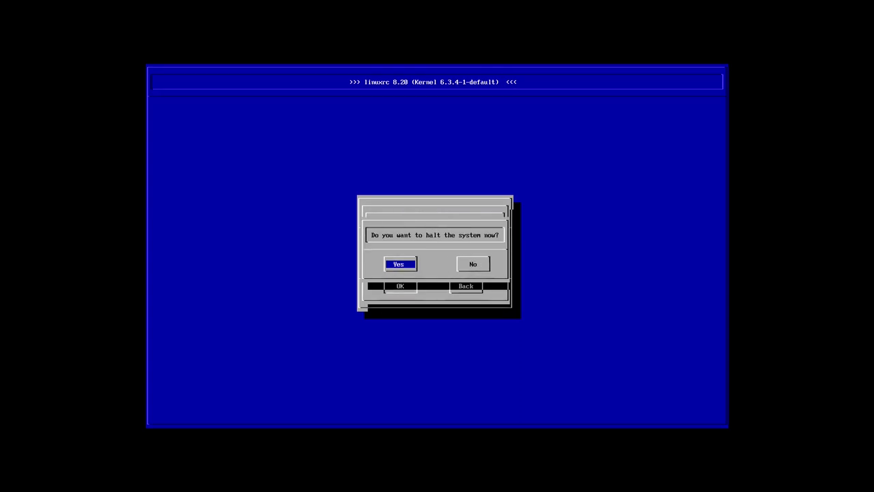
key(Return)
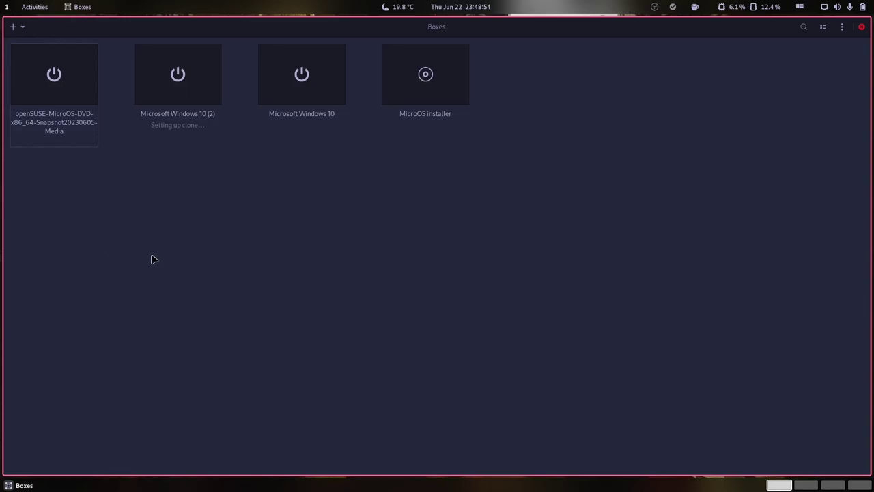
Boot the openSUSE MicroOS box fullscreen and log in with the user's password.
click(57, 82)
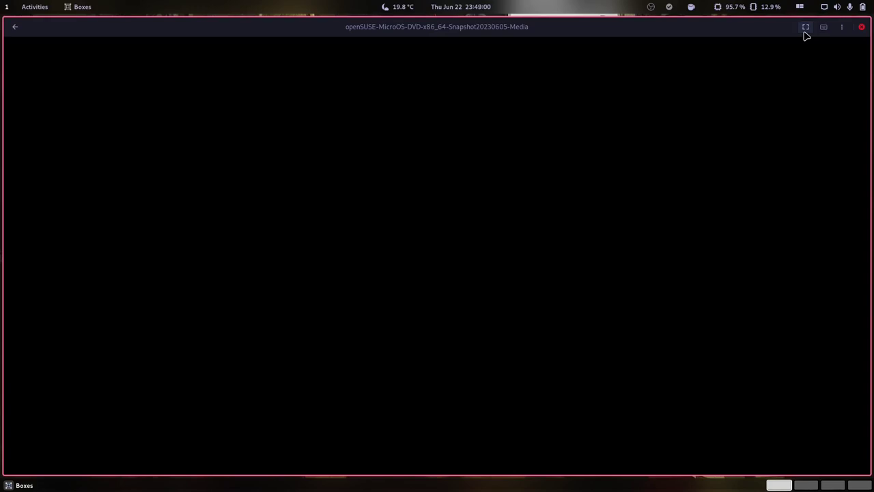
click(805, 30)
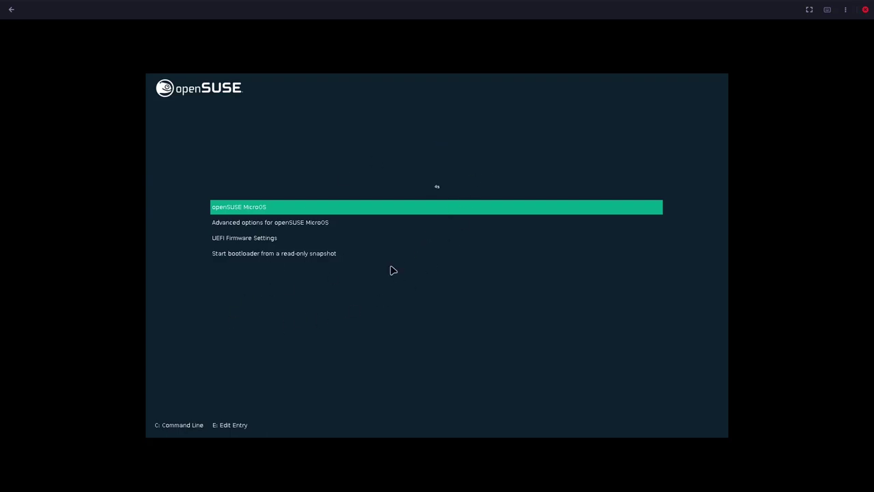
click(433, 312)
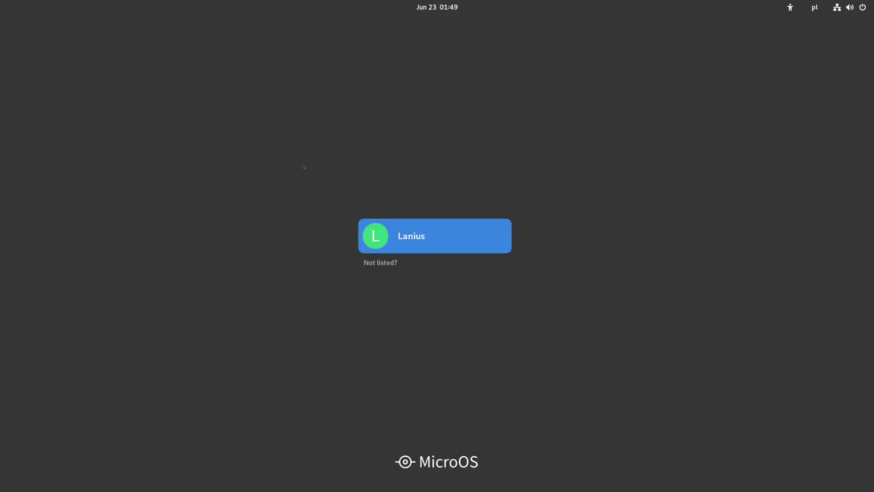
key(Return)
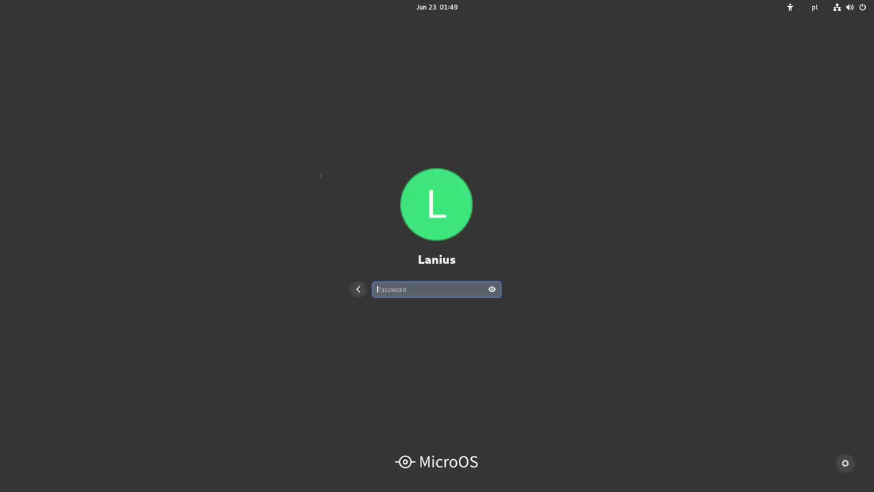
text(••)
key(Return)
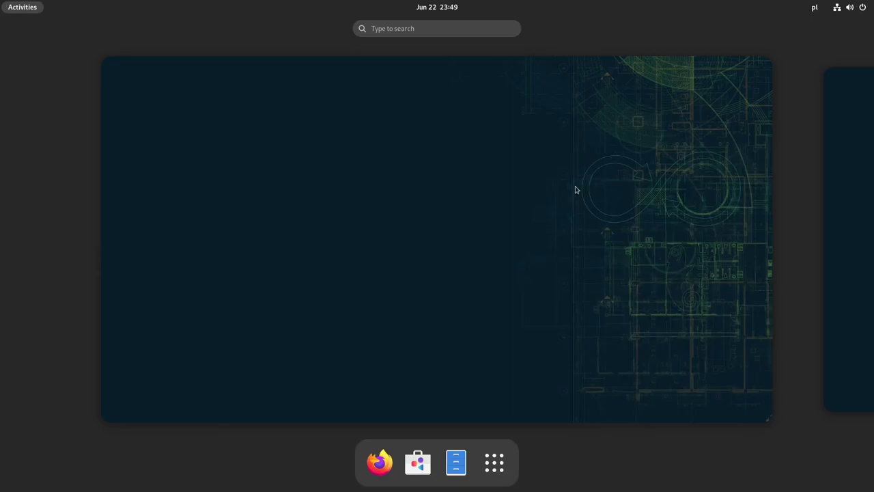
Browse the Utilities folder in the Activities app grid.
click(527, 194)
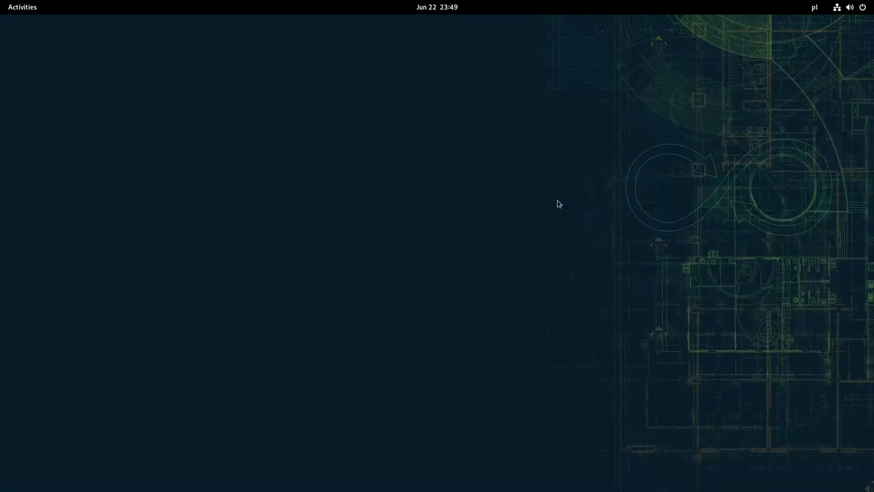
key(super)
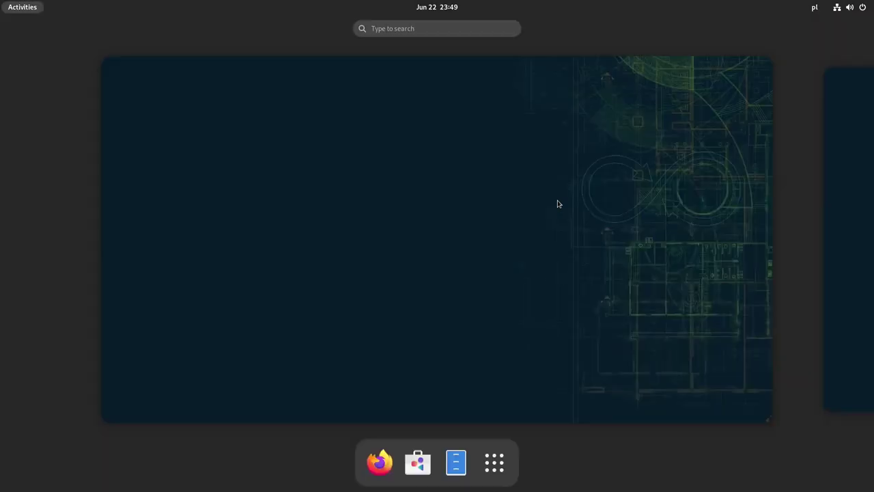
click(504, 467)
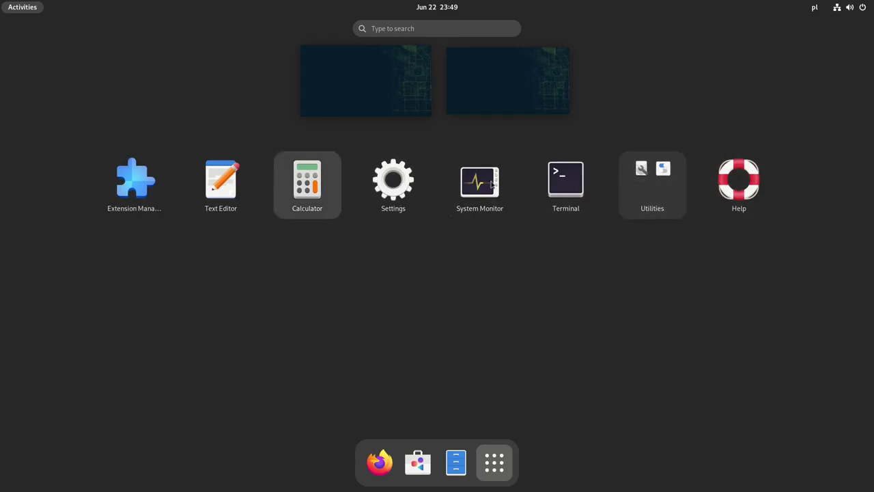
click(651, 201)
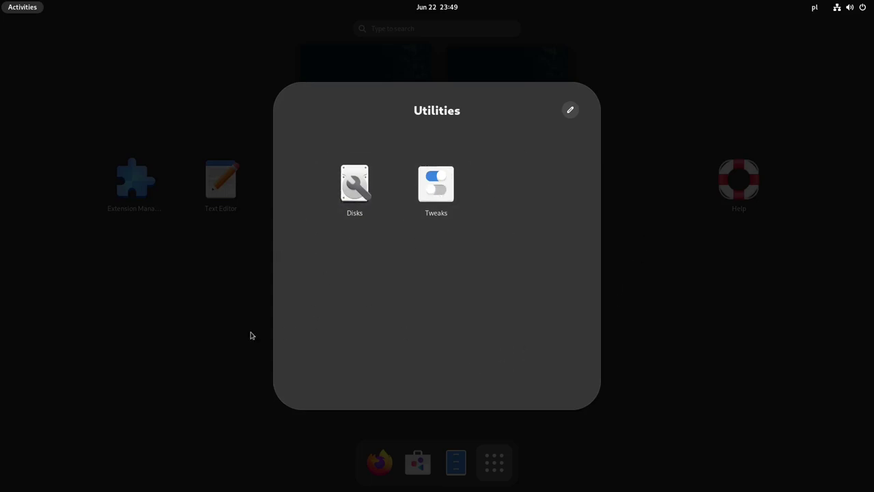
click(180, 340)
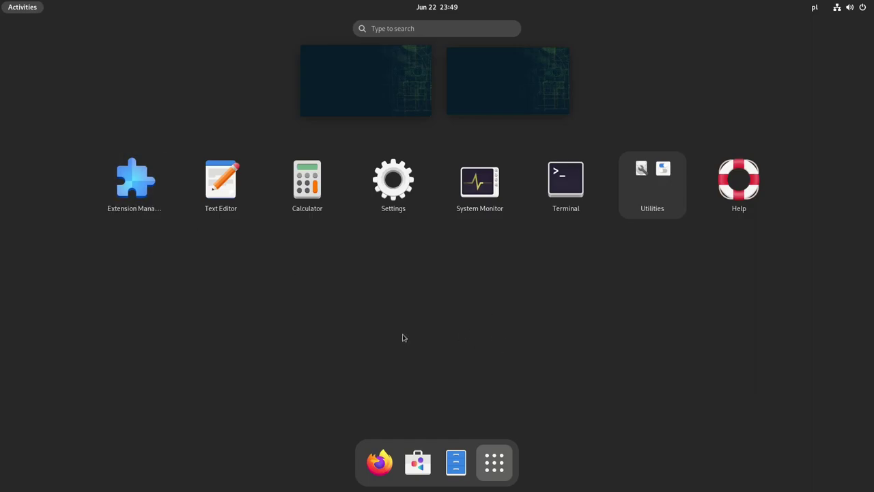
Launch and close Extension Manager, then open Display Settings from the desktop menu.
click(124, 197)
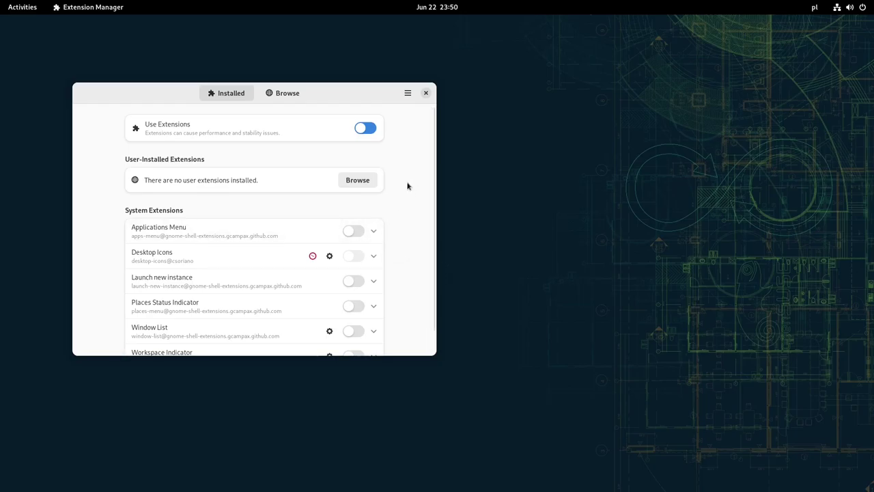
click(427, 93)
right_click(552, 159)
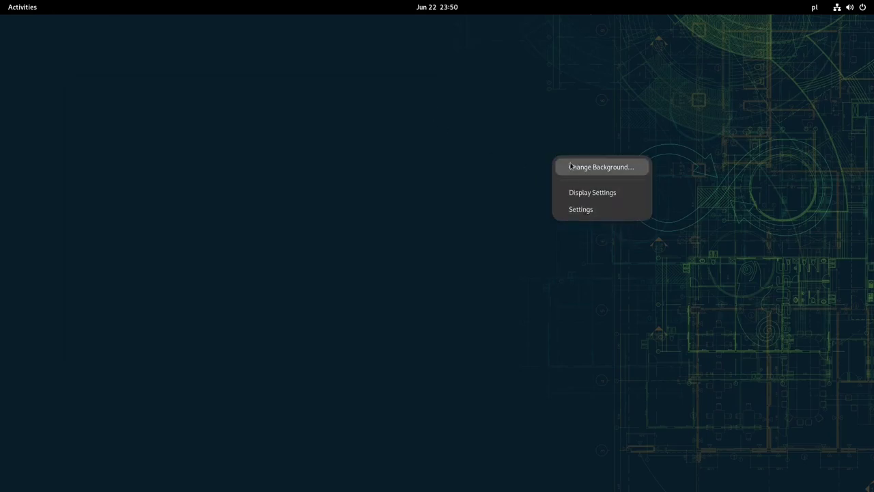
click(582, 194)
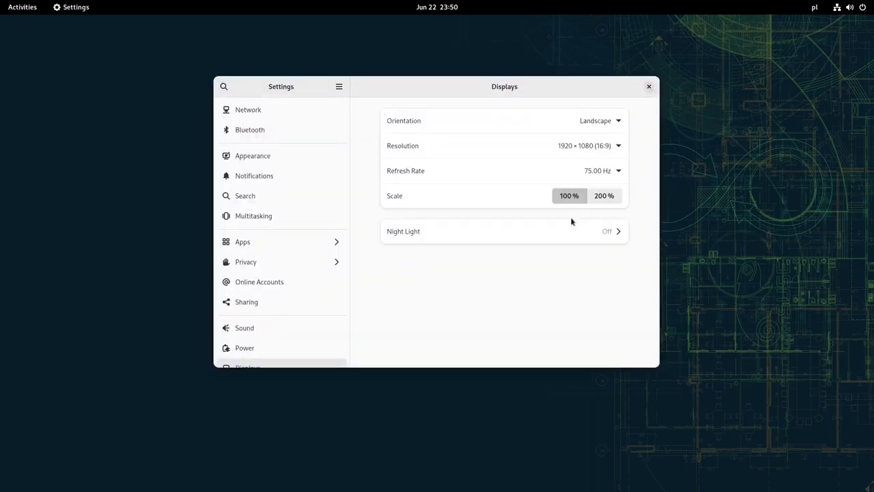
Switch Appearance to the Dark style, close Settings, and glance at the quick-settings panel.
click(232, 163)
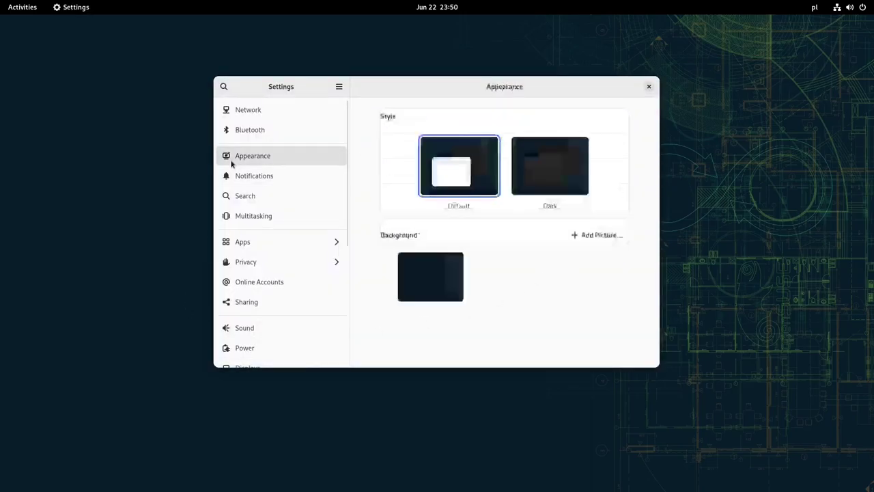
click(555, 171)
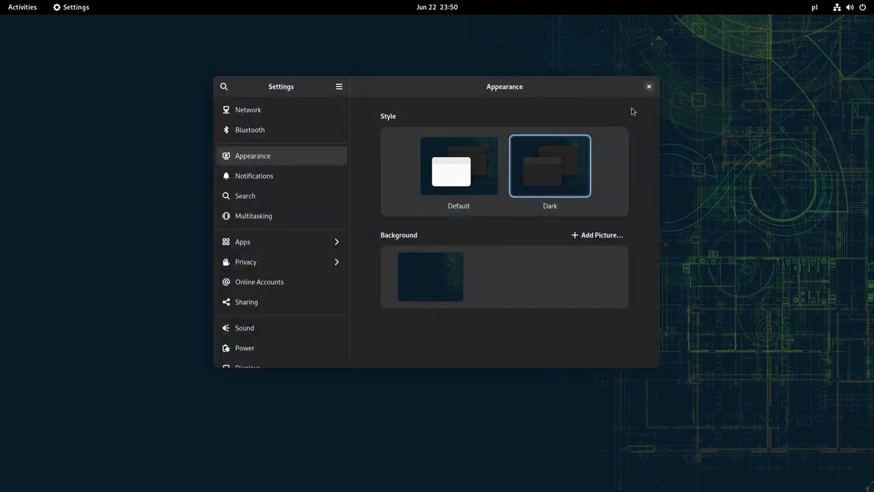
click(649, 87)
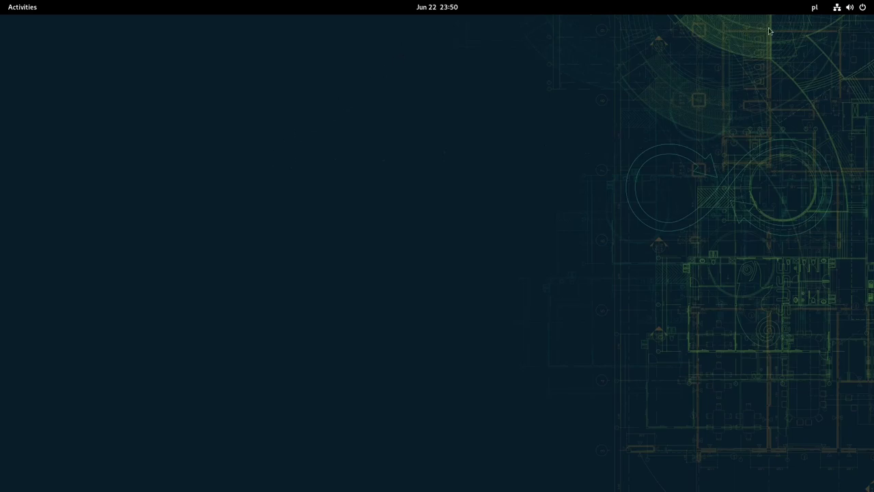
click(844, 9)
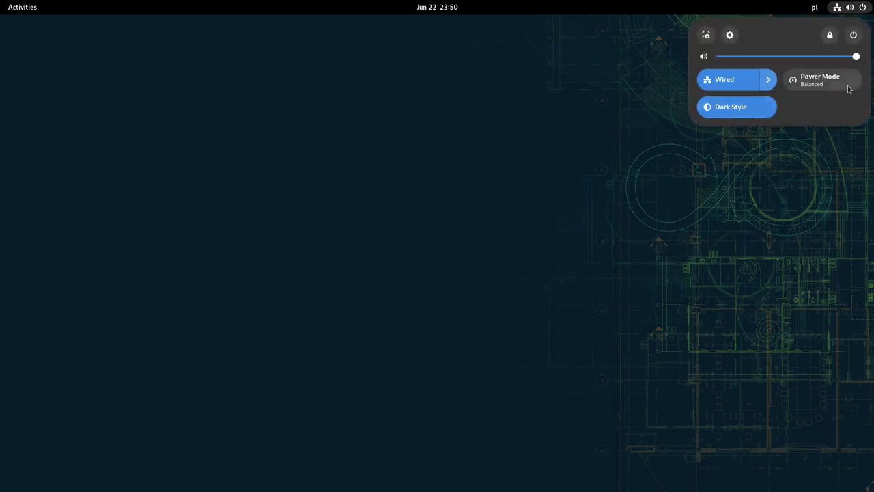
click(640, 223)
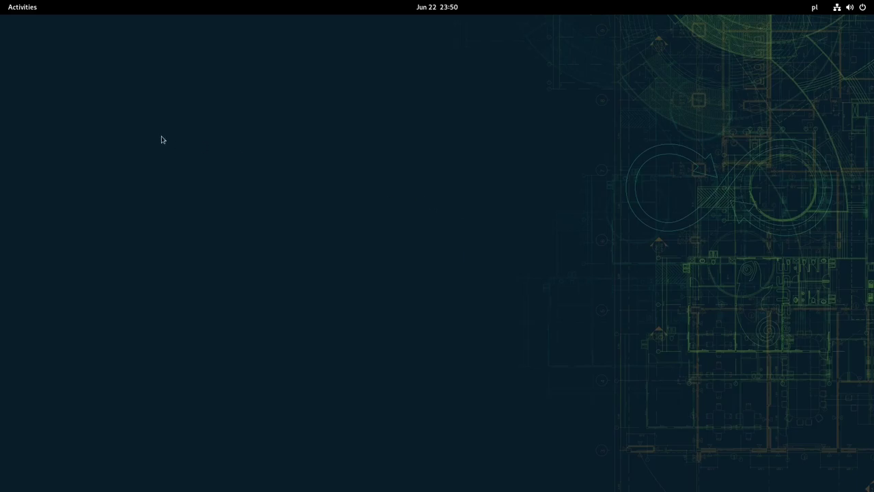
Pin Terminal to the dash from the app grid and open a centred Terminal window.
click(10, 5)
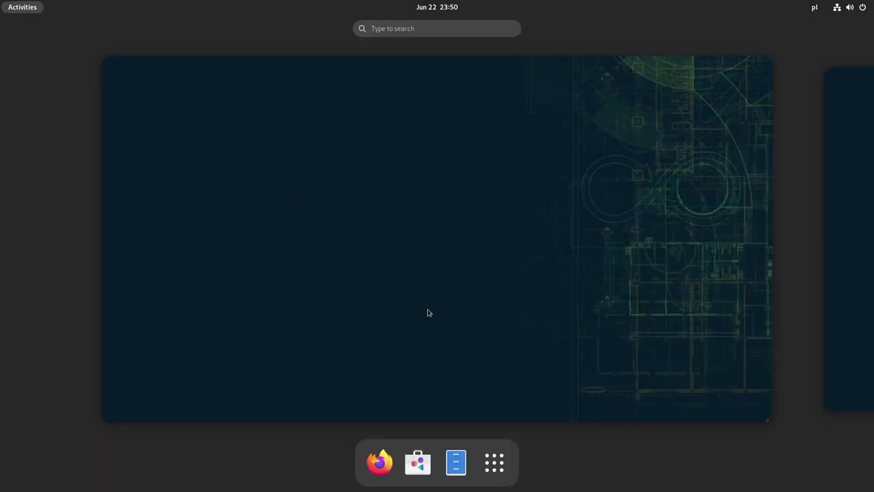
click(495, 462)
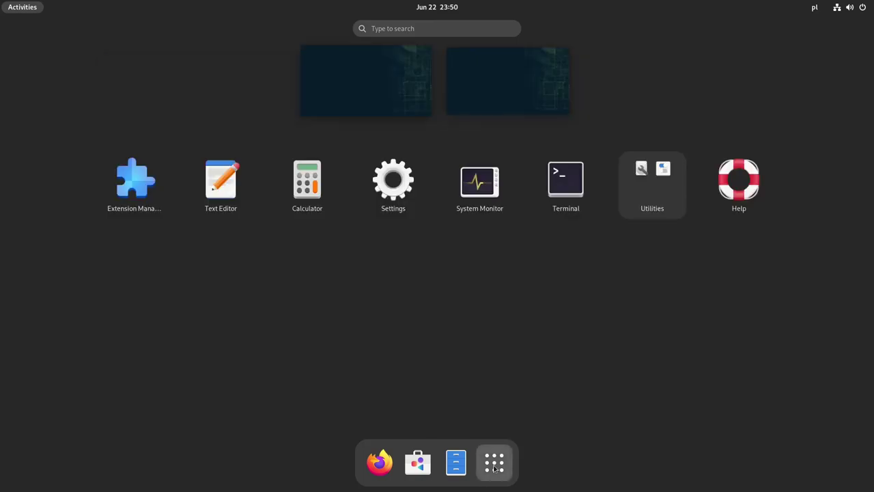
right_click(565, 202)
click(613, 193)
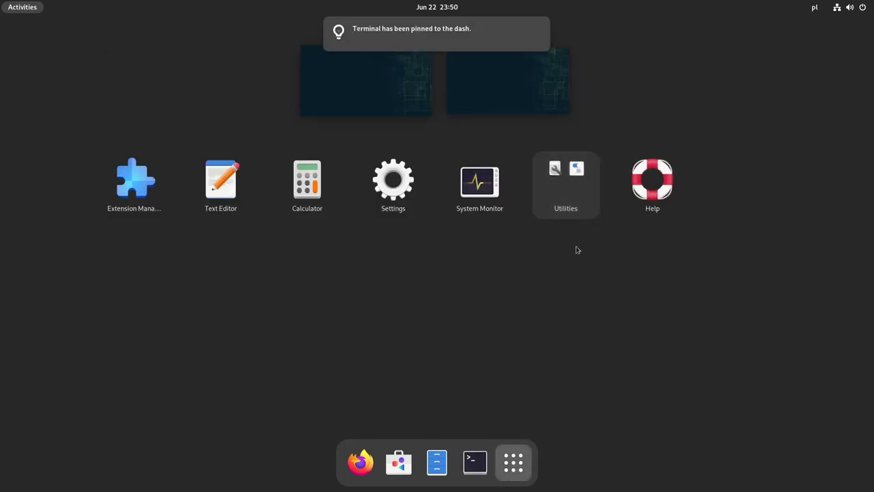
click(475, 462)
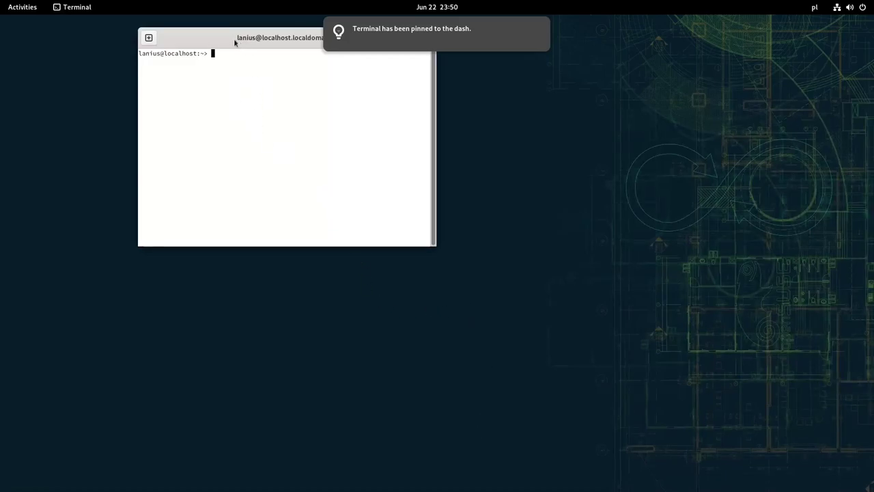
drag(207, 37, 302, 121)
In Terminal Preferences, replace system theme colours with the GNOME dark colour scheme.
right_click(362, 185)
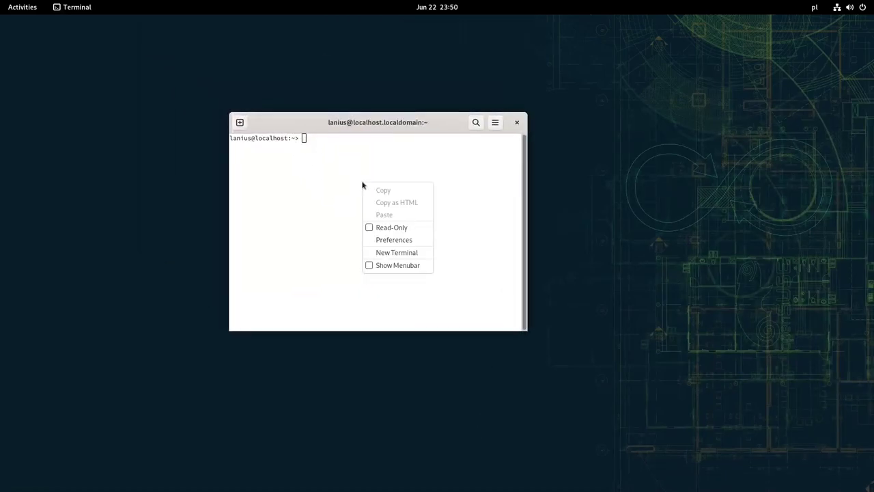
click(404, 241)
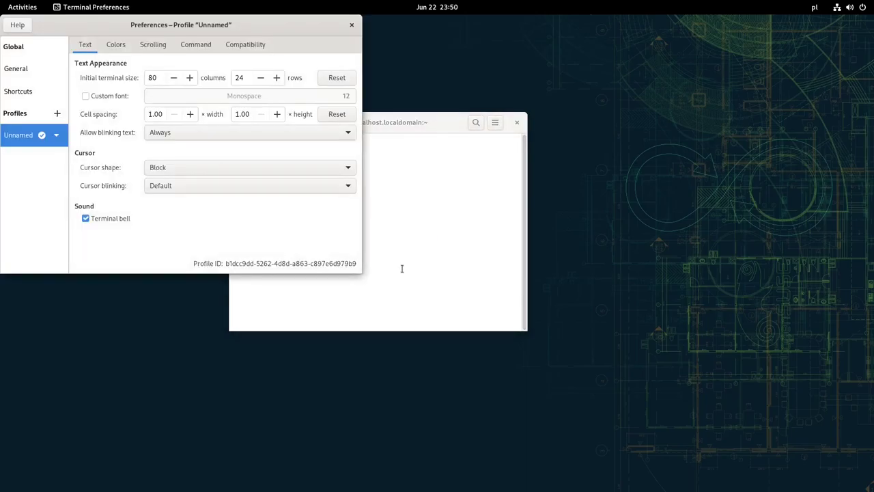
click(111, 44)
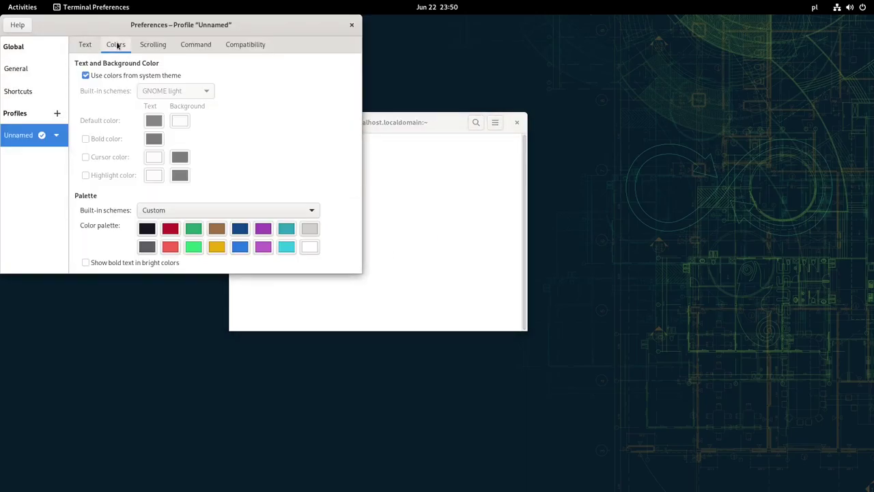
click(85, 75)
click(169, 91)
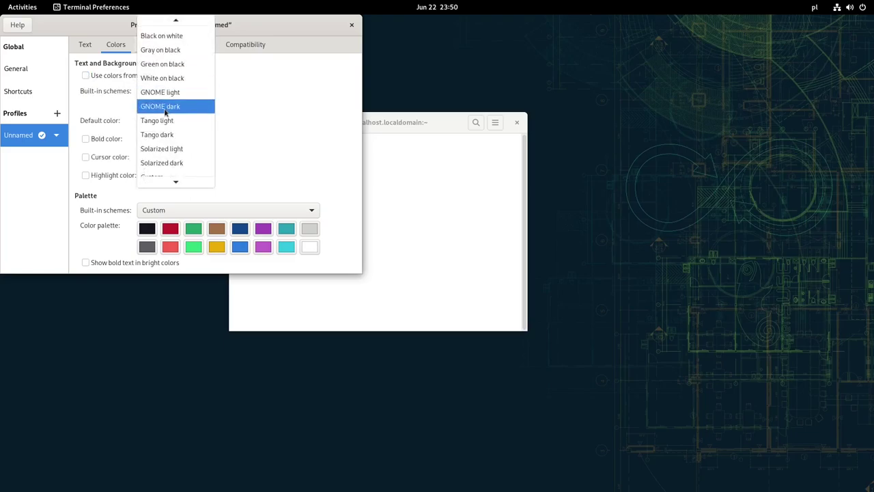
click(165, 109)
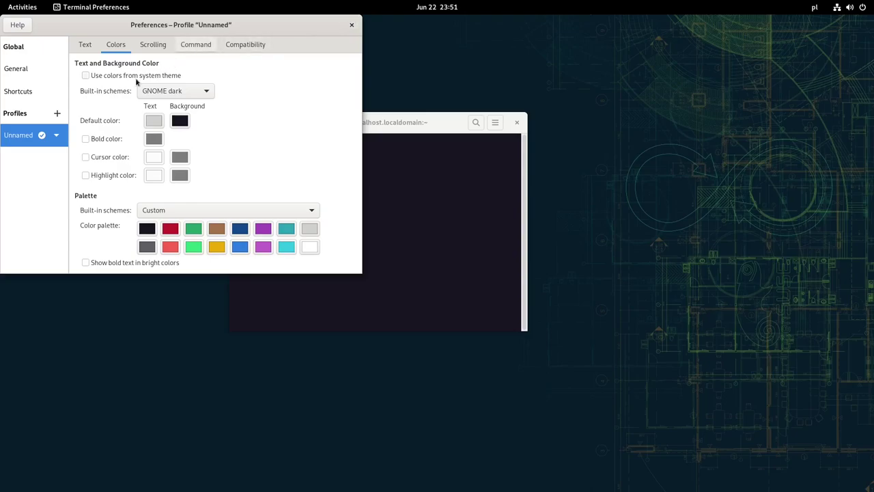
click(23, 69)
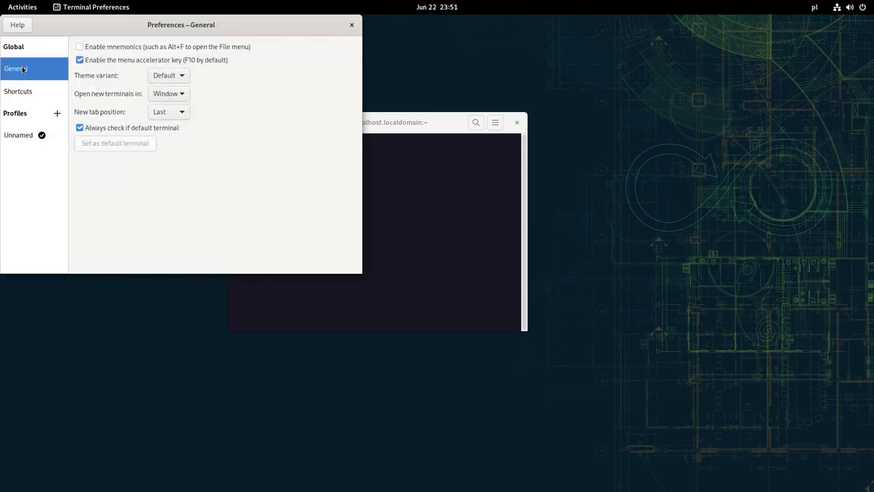
Close Terminal Preferences and toggle Dark Style off and back on in quick settings.
click(352, 24)
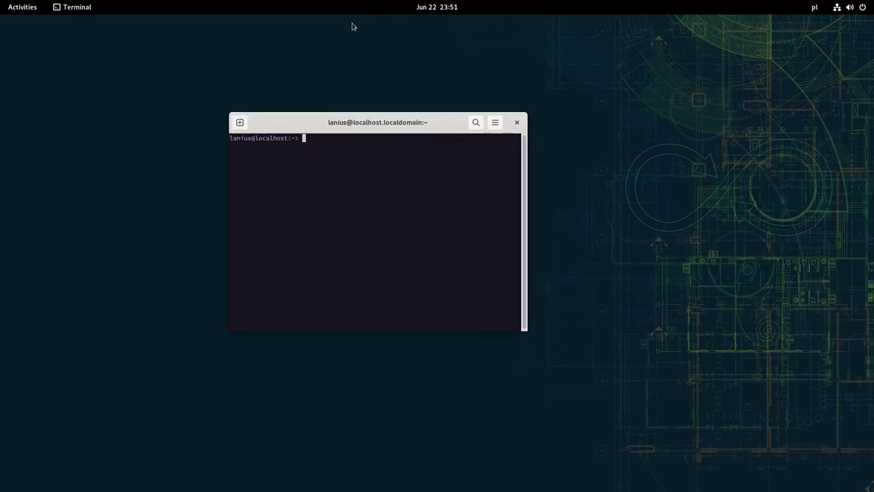
click(845, 8)
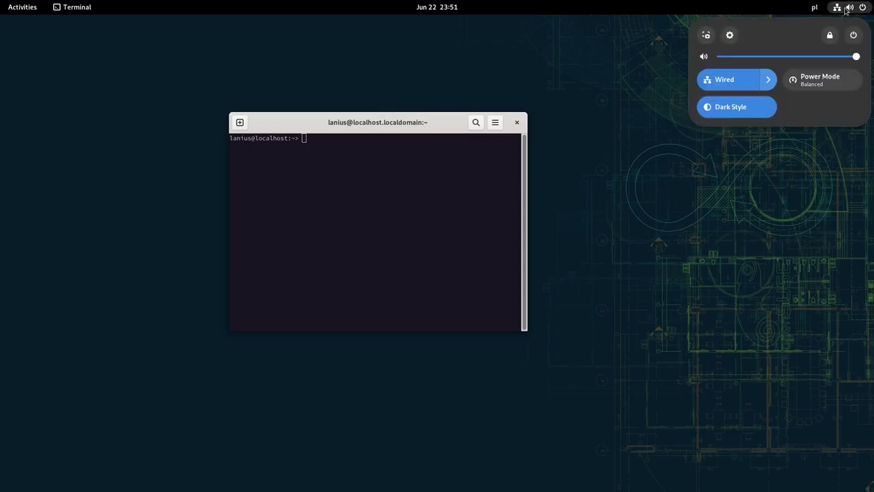
click(720, 116)
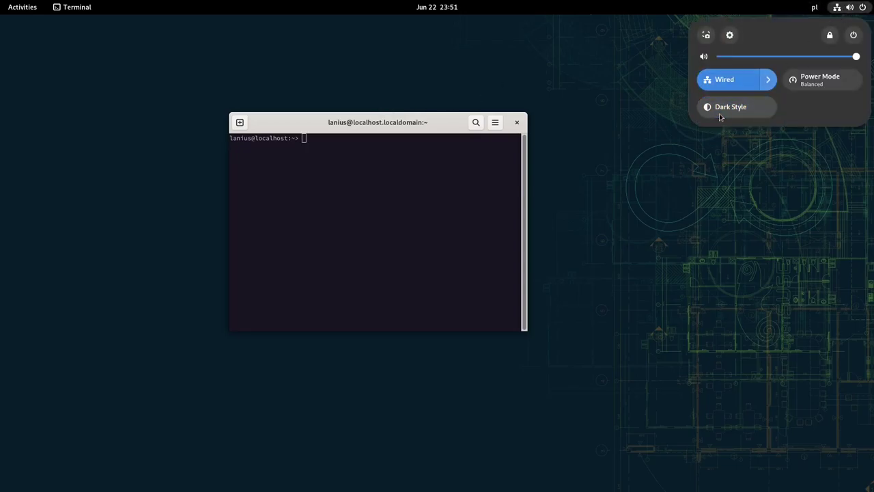
click(722, 115)
click(650, 175)
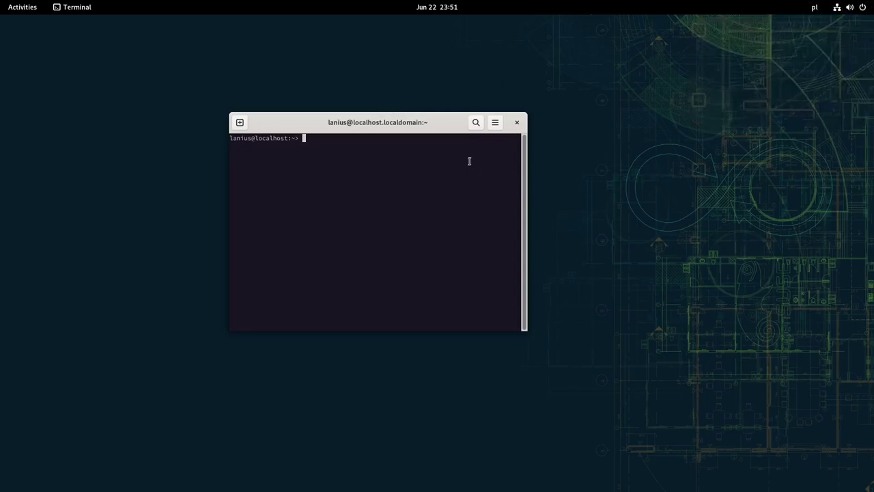
Close Terminal, relaunch it from the dash, and move it to the screen centre.
click(518, 123)
key(super)
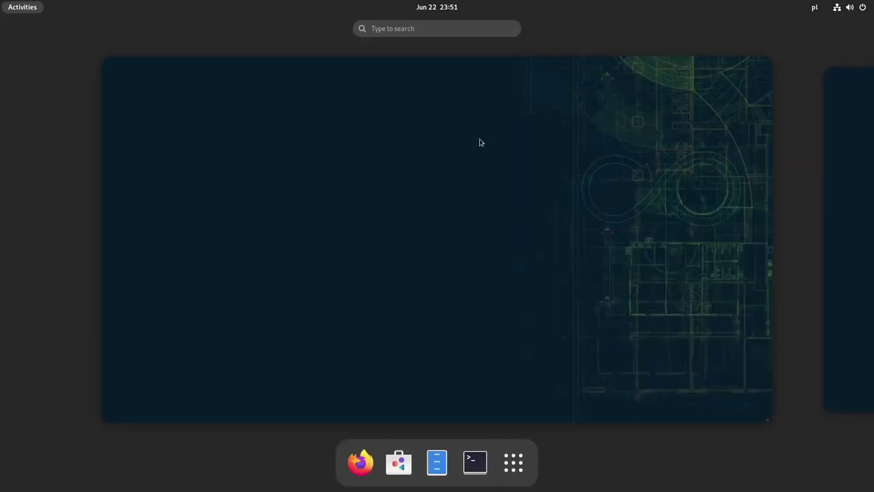
click(478, 464)
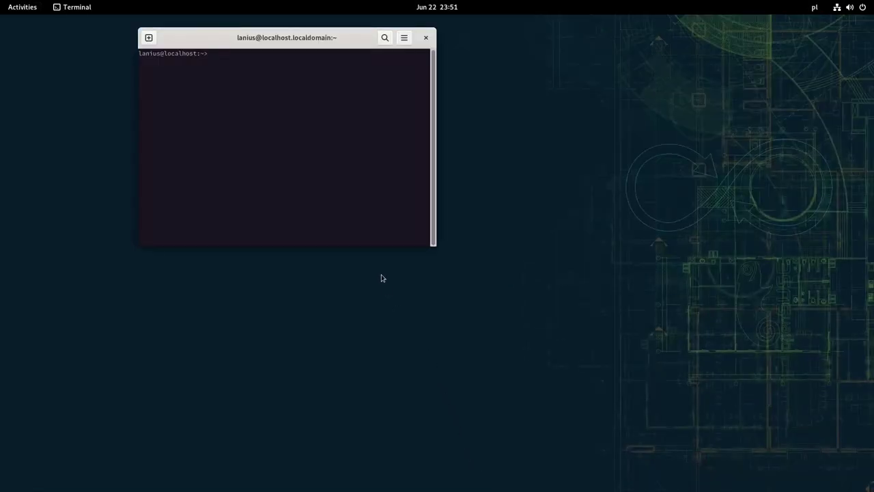
drag(349, 36, 476, 105)
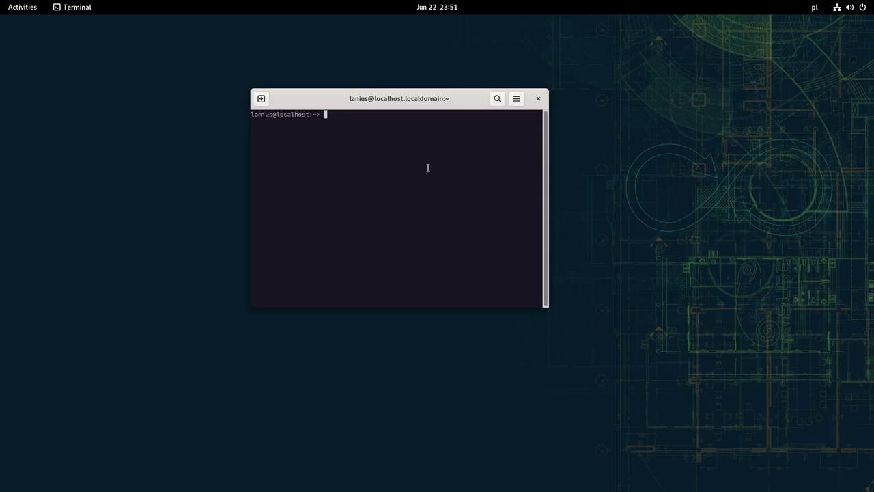
Become root with 'sudo su' and run 'transactional-update pkg in neofetch'.
text(sudo su)
key(Return)
key(Return)
text(transactional-update)
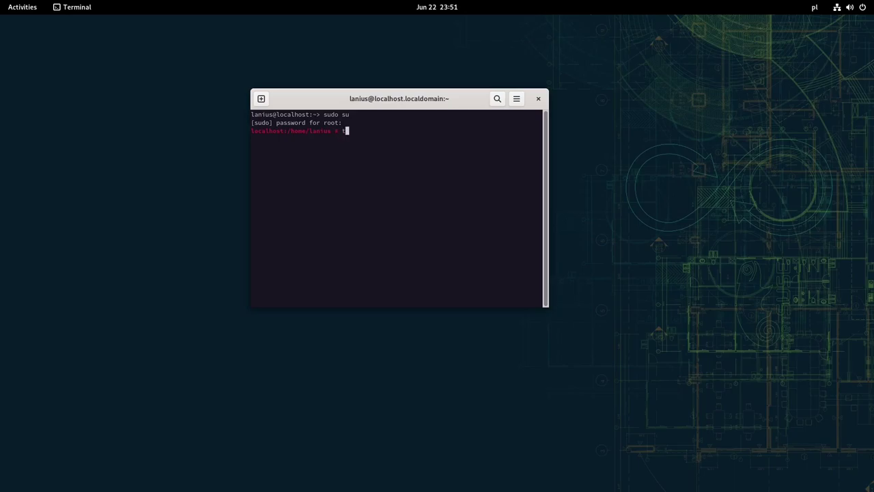
text( pkg in neofetch)
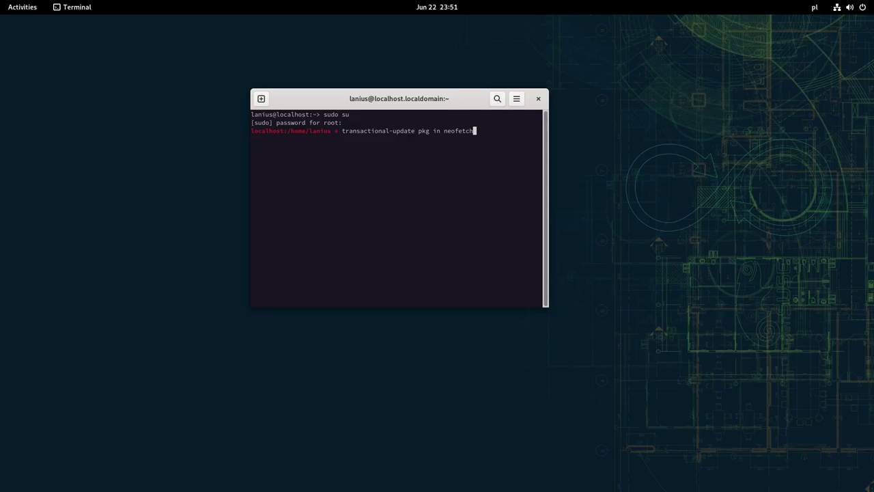
key(Return)
key(super)
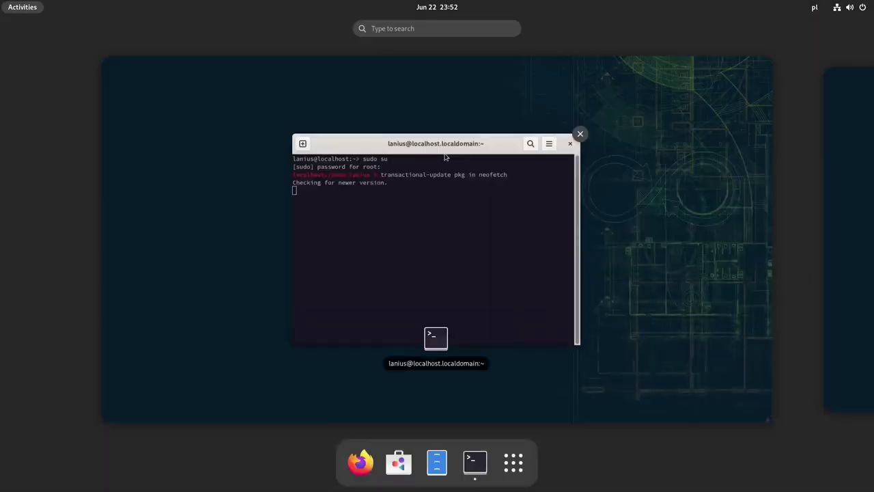
click(483, 258)
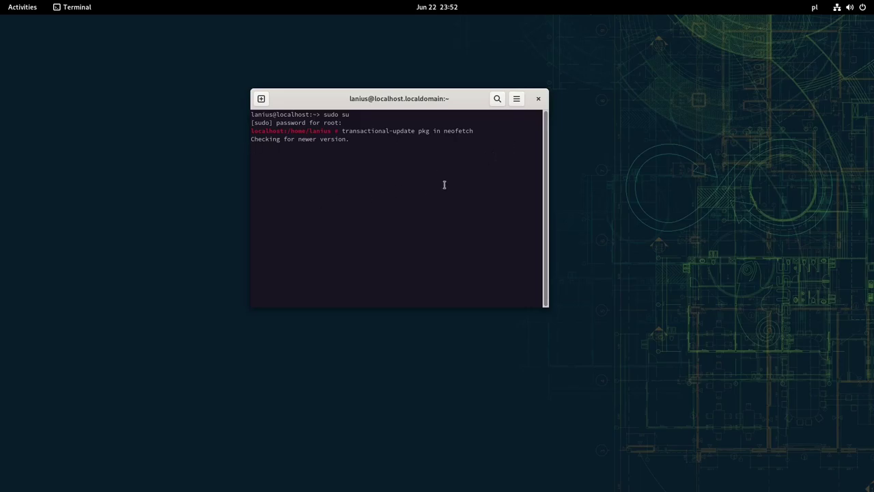
key(super)
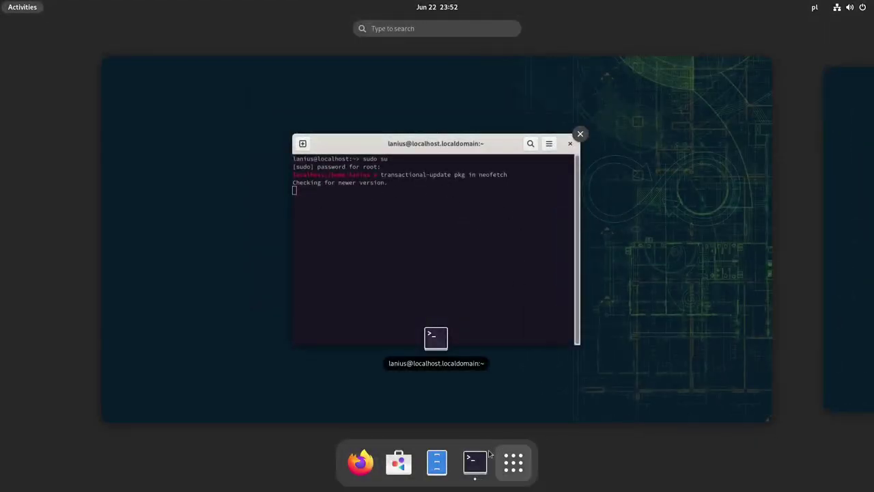
Open GNOME Software, check Installed and Updates (Up to Date), then bring Terminal back to front.
click(399, 463)
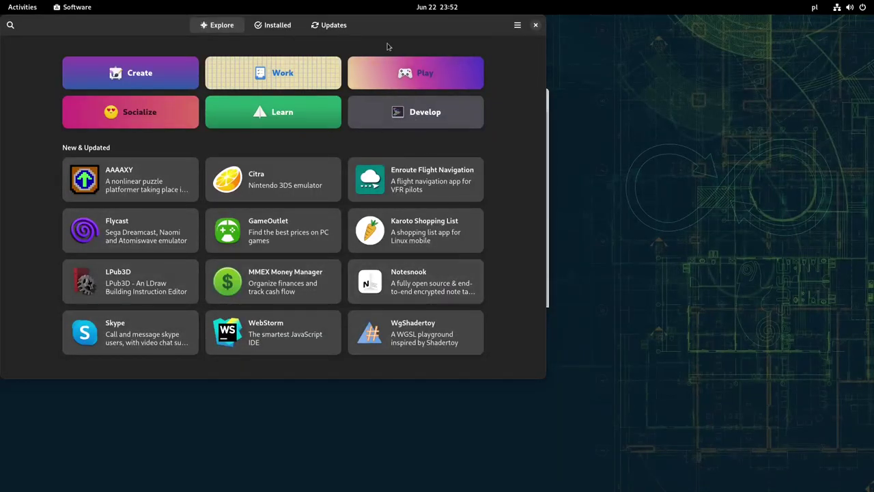
drag(416, 31, 517, 64)
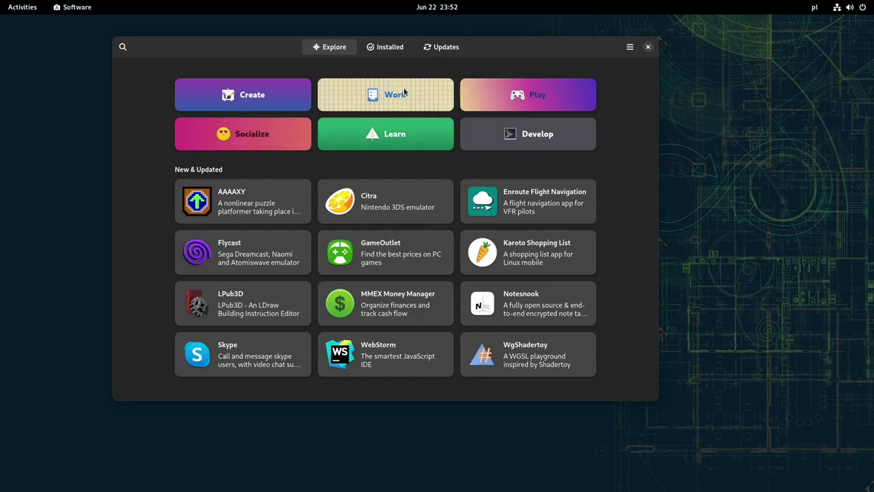
click(382, 48)
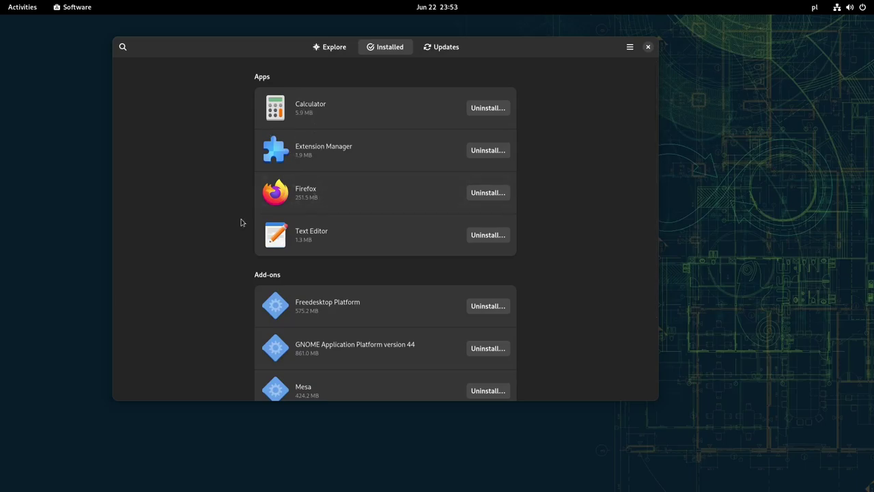
click(440, 51)
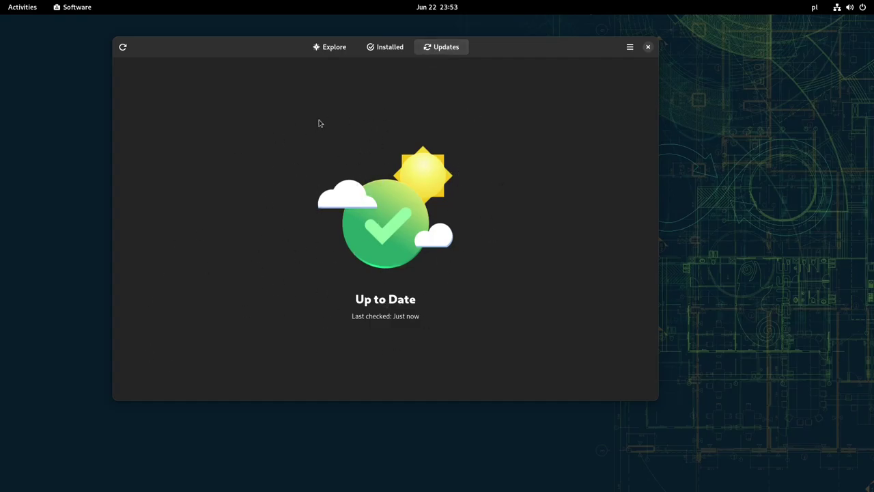
click(378, 49)
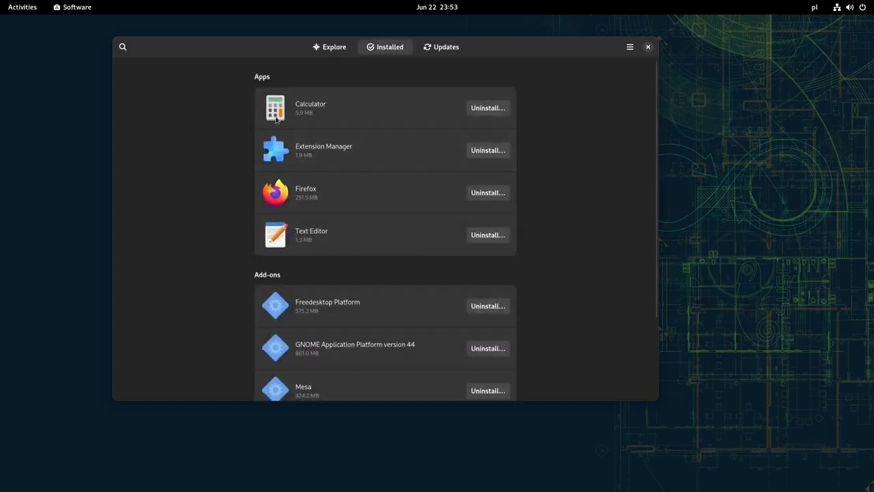
click(340, 48)
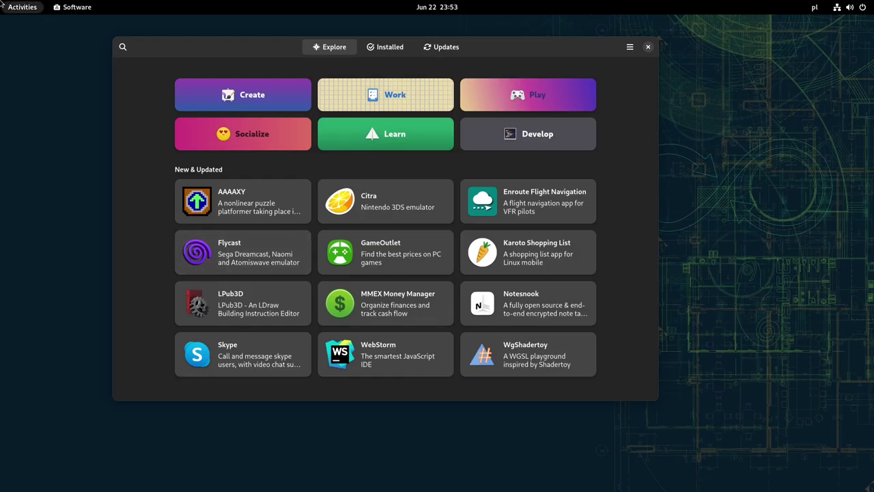
mouse_move(1, 1)
click(654, 324)
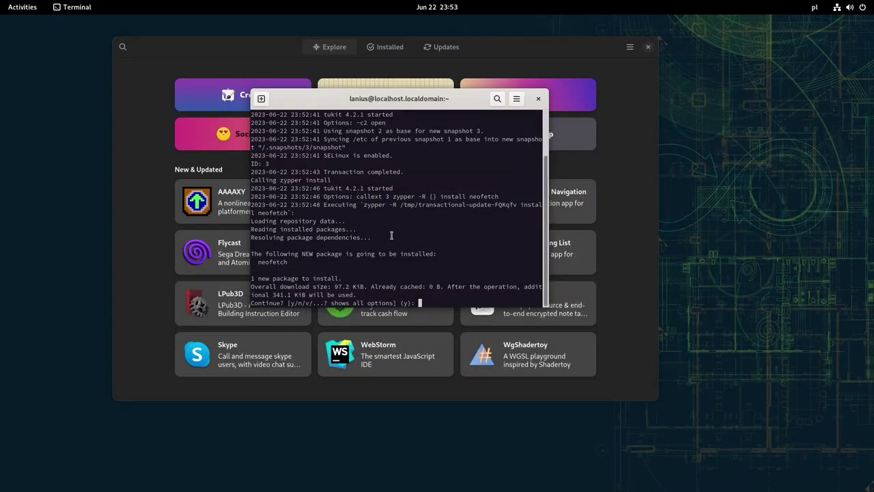
scroll(391, 235, up, 1)
scroll(355, 198, up, 1)
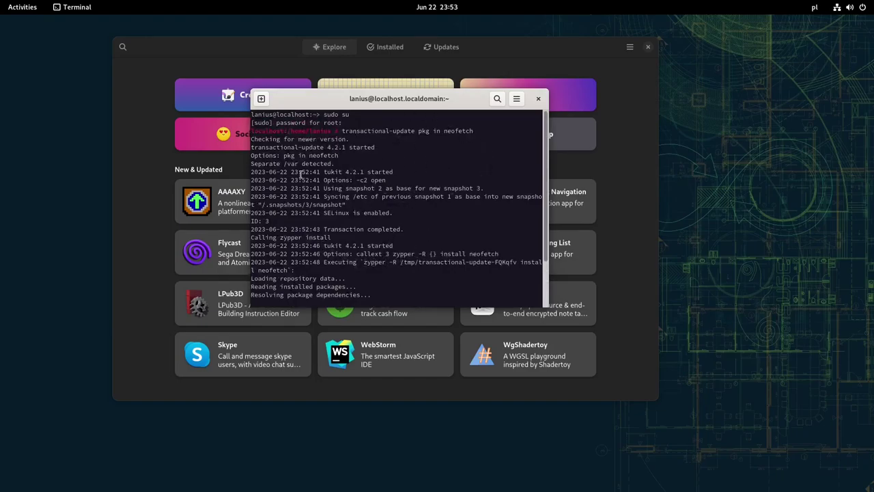
drag(323, 171, 345, 168)
key(ctrl+shift+c)
click(337, 172)
mouse_move(408, 198)
mouse_down()
mouse_move(467, 197)
mouse_move(410, 198)
mouse_up()
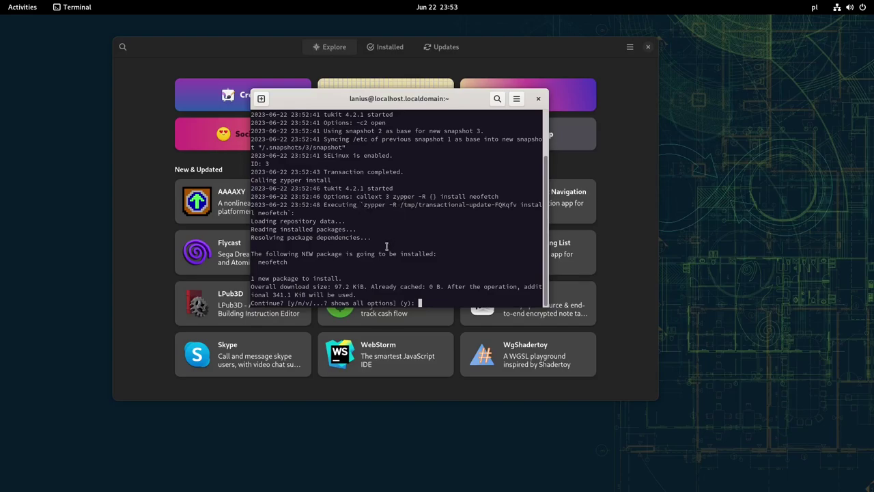
scroll(387, 246, up, 2)
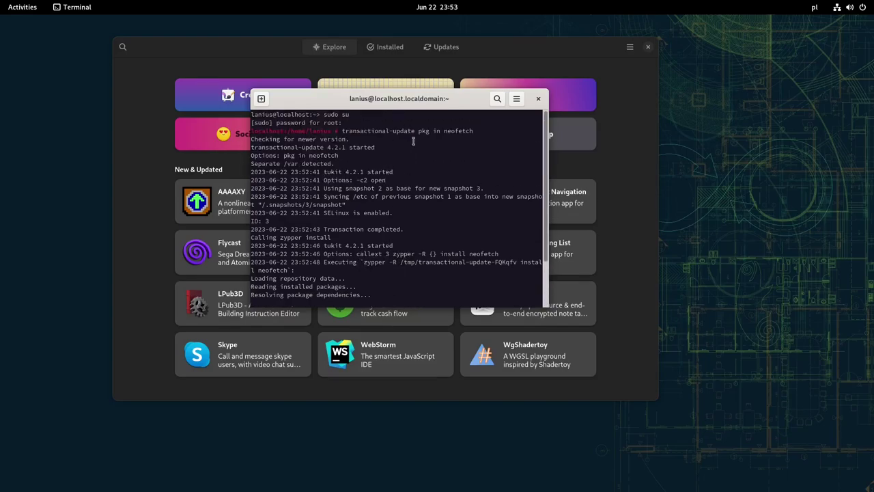
drag(416, 130, 540, 131)
click(452, 151)
In a new terminal tab, run 'zypper search btop' and enlarge the window.
click(261, 99)
text(zypper )
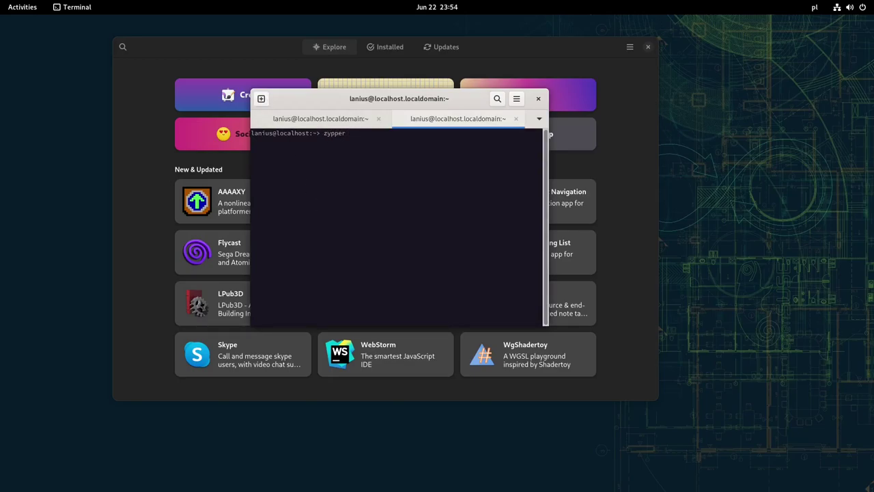
text(se arch btop)
key(Return)
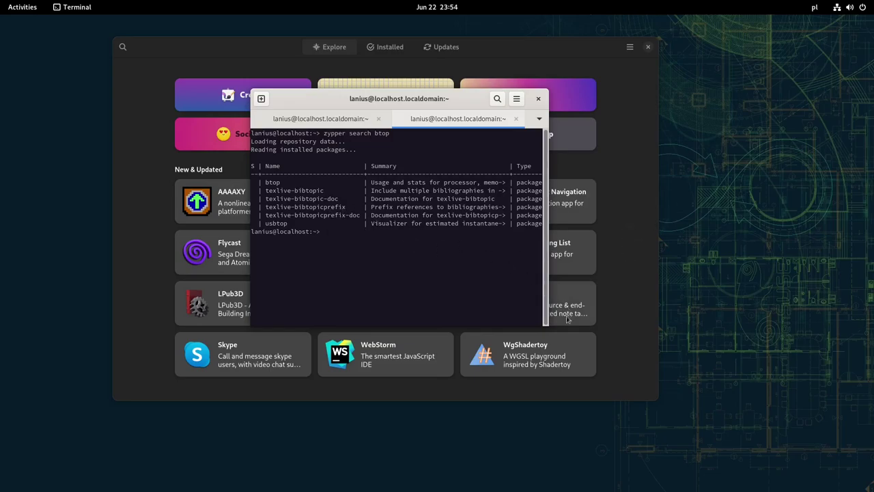
drag(547, 326, 661, 382)
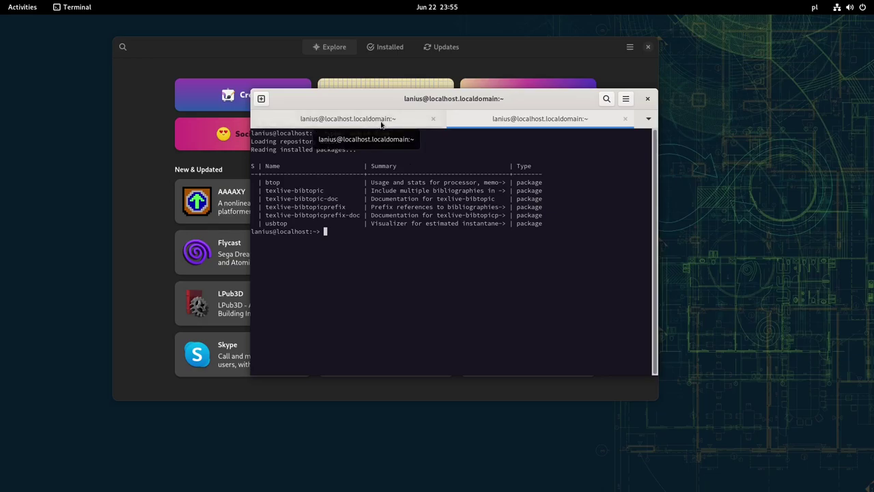
Confirm the neofetch install, test neofetch in the second tab (command not found), then return.
click(382, 122)
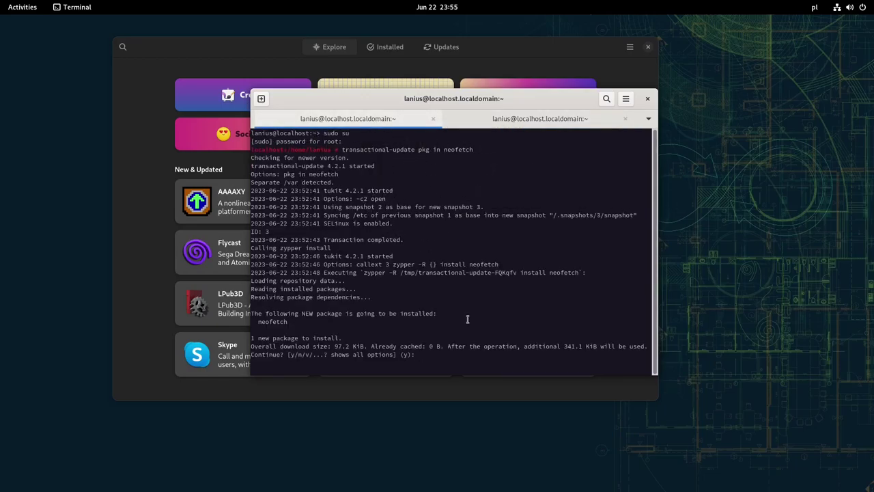
key(Return)
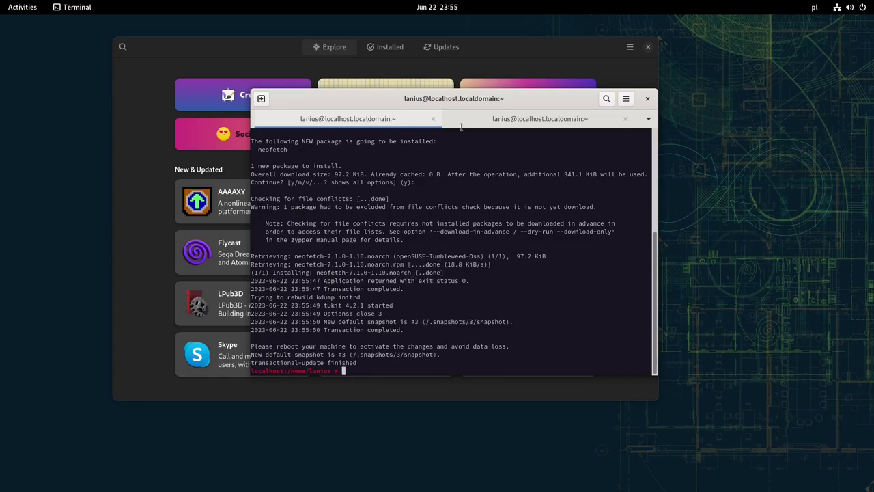
click(489, 118)
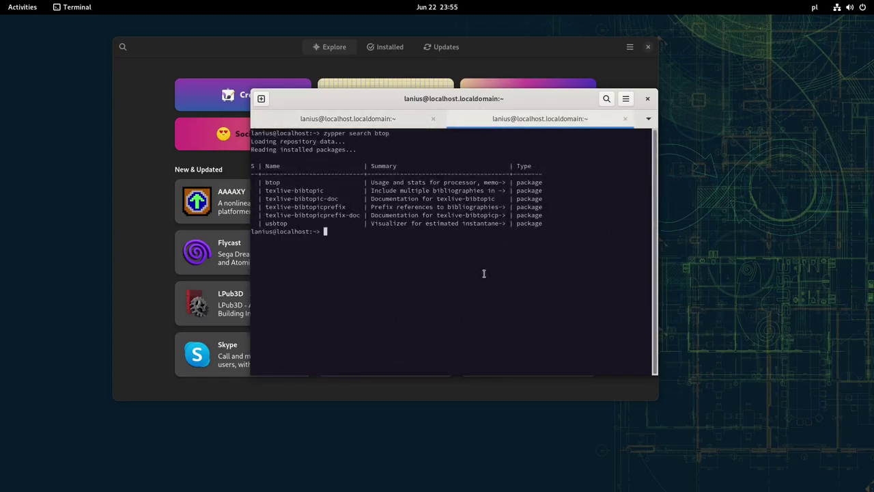
text(ne)
text(ofetch)
key(Return)
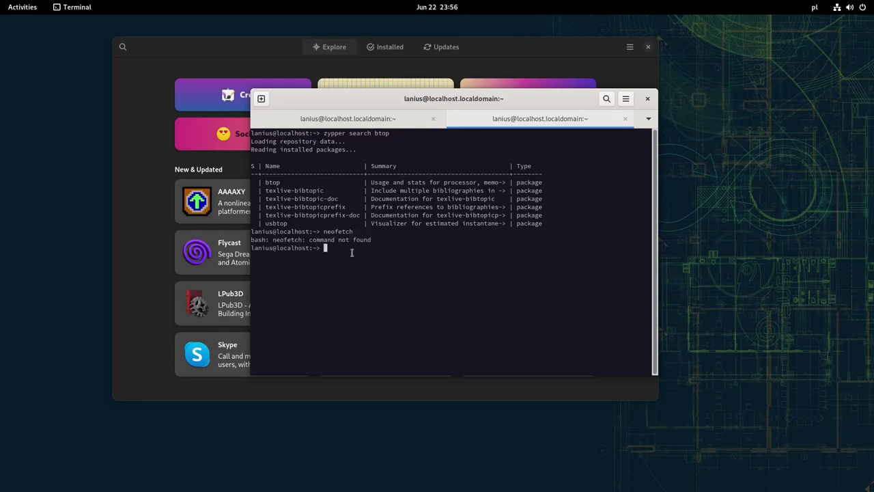
click(380, 123)
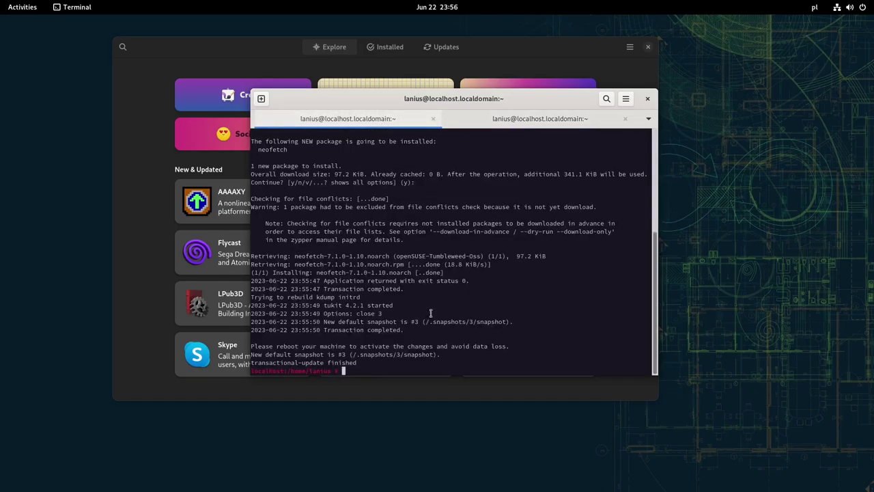
Clear the screen, run transactional-update pkg in btop, and decline installing on the old snapshot.
key(ctrl+l)
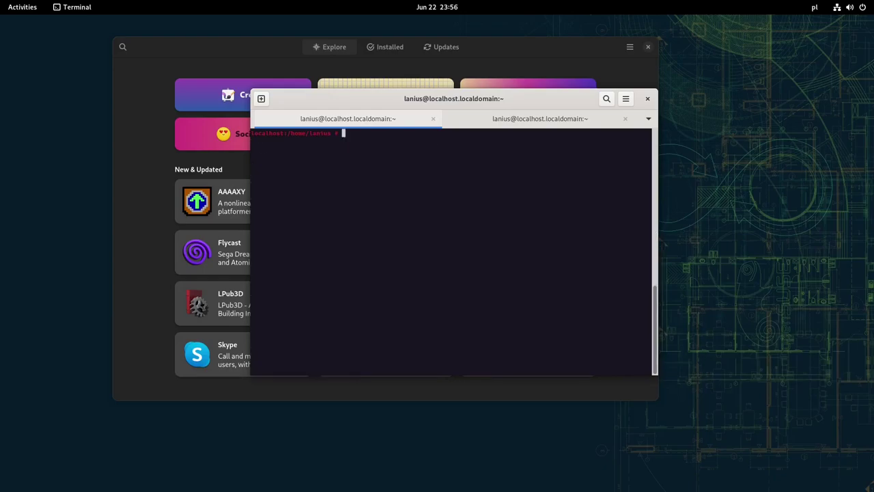
key(Up)
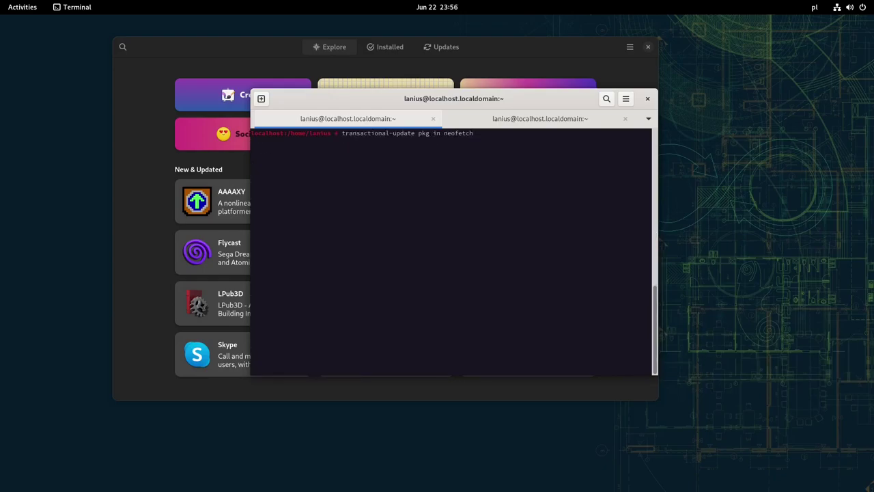
key(BackSpace)
key(BackSpace)
key(BackSpace)
key(BackSpace)
key(BackSpace)
key(BackSpace)
key(BackSpace)
key(BackSpace)
text(btop)
key(Return)
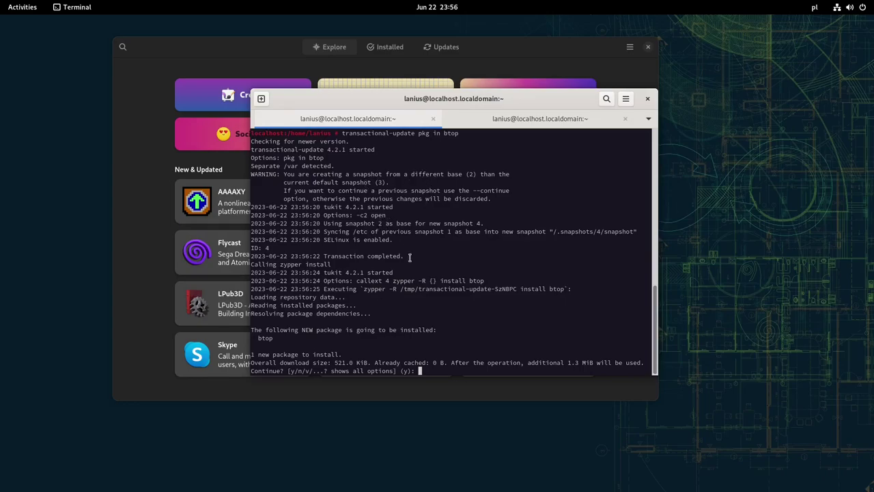
text(n)
key(Return)
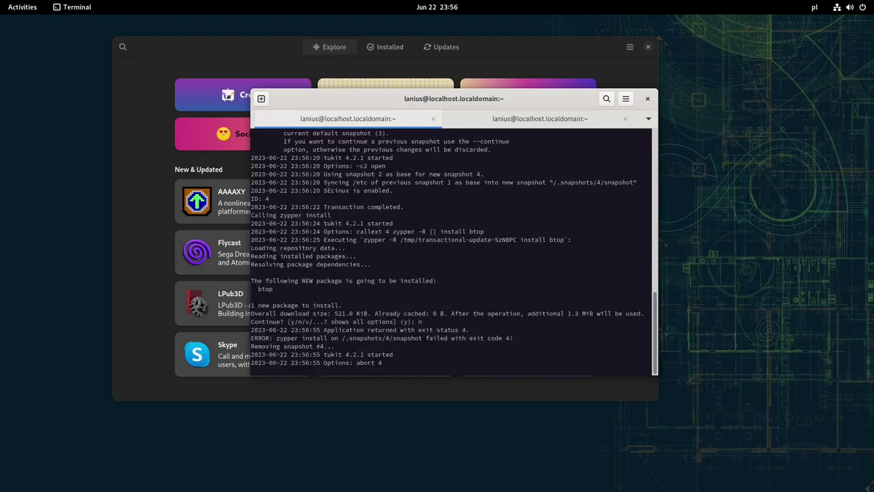
Rerun the btop install with --continue and answer y, producing snapshot #4.
key(Up)
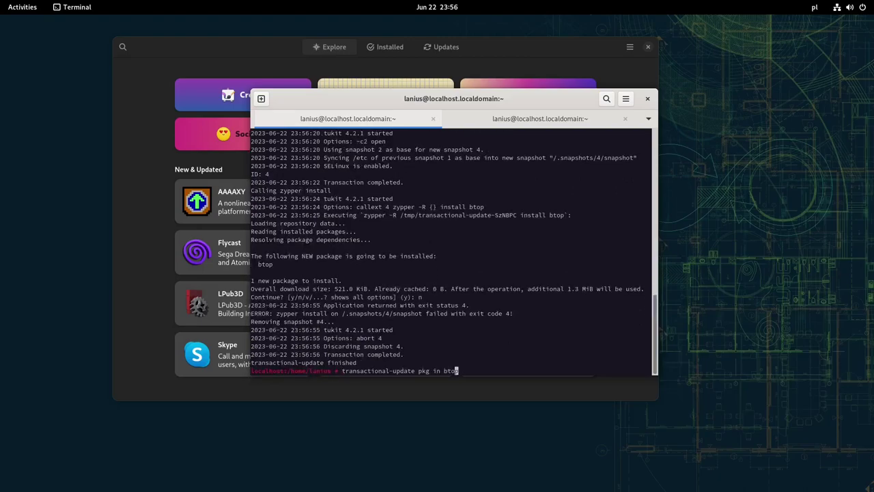
key(Left)
key(Left)
key(Left)
key(Left)
key(Left)
key(Left)
key(Left)
key(Left)
key(Left)
key(Left)
text(--continue)
key(End)
key(Return)
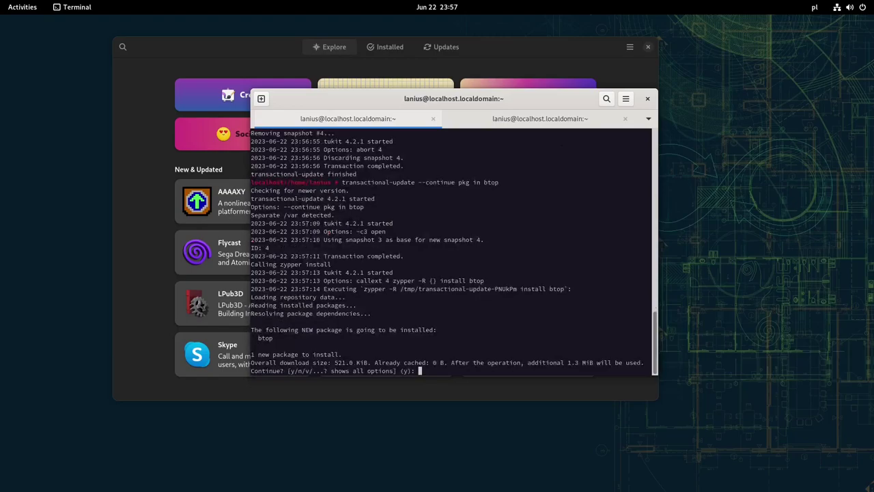
text(y)
key(Return)
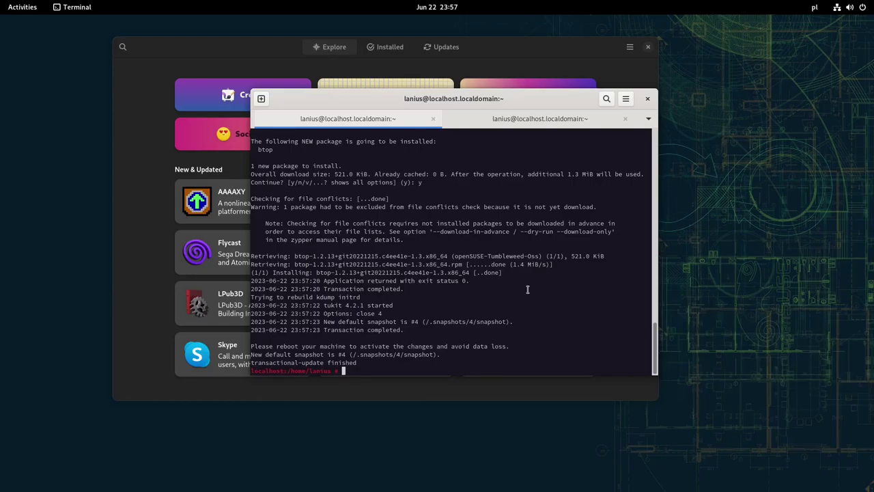
scroll(513, 284, up, 7)
scroll(513, 284, down, 7)
Glance at the btop search tab, then run reboot from the install-log tab.
click(522, 120)
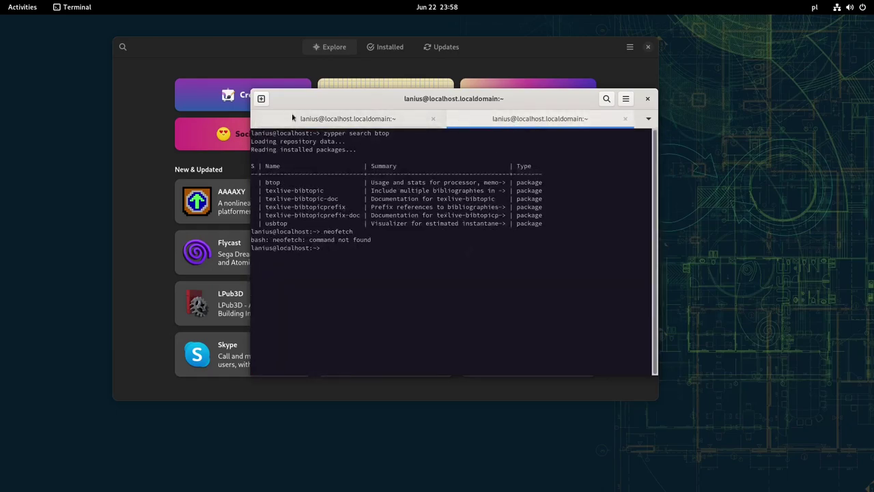
click(313, 121)
text(reboot)
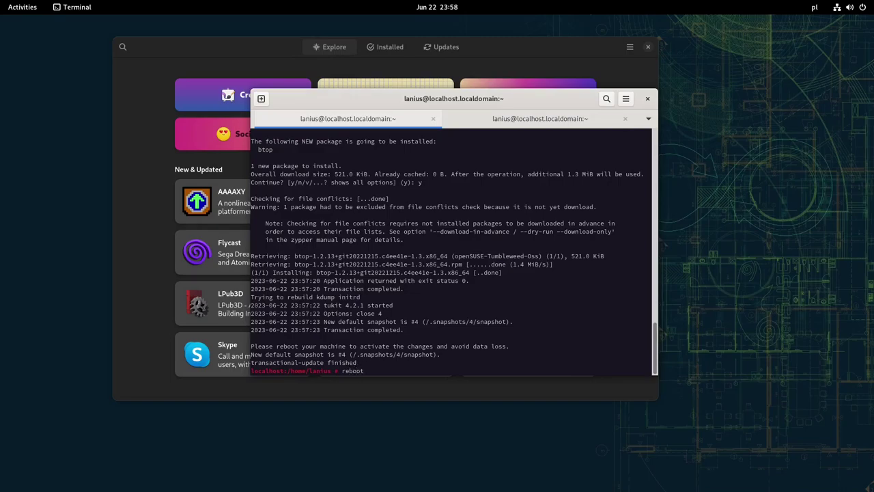
key(Return)
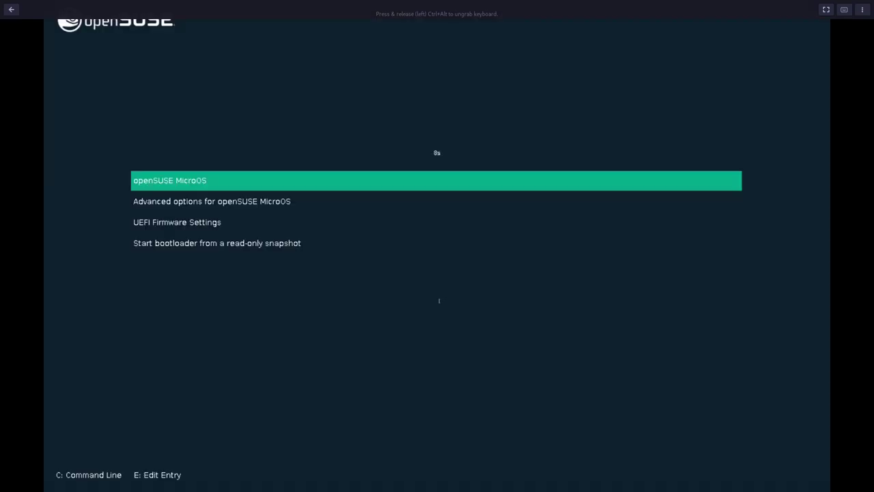
Boot the default MicroOS entry, log in with the user's password, and open Activities.
key(Return)
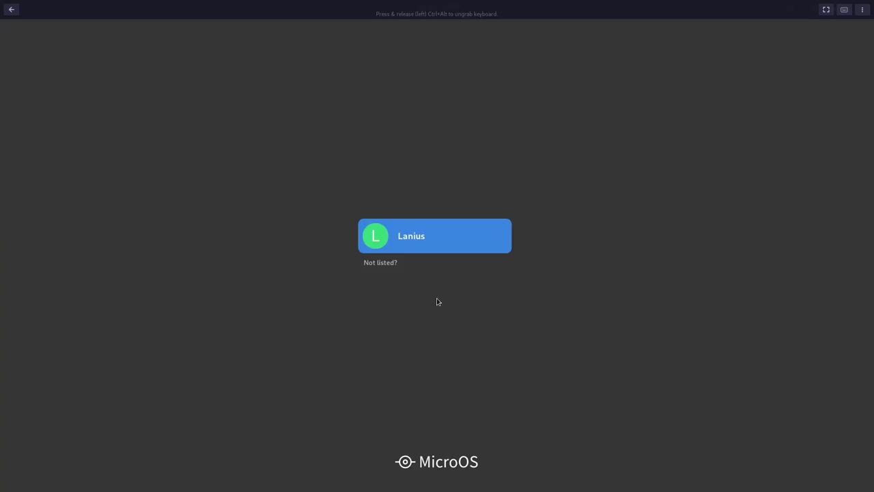
key(Return)
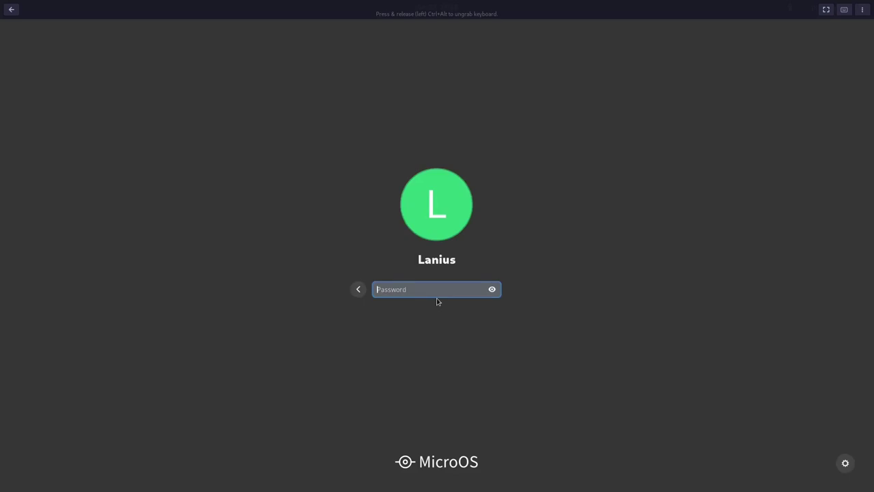
text(••••)
key(Return)
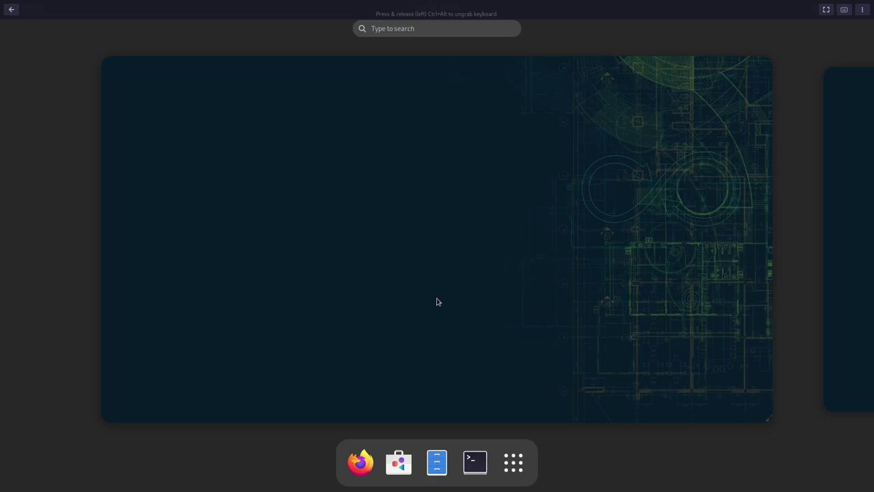
click(438, 302)
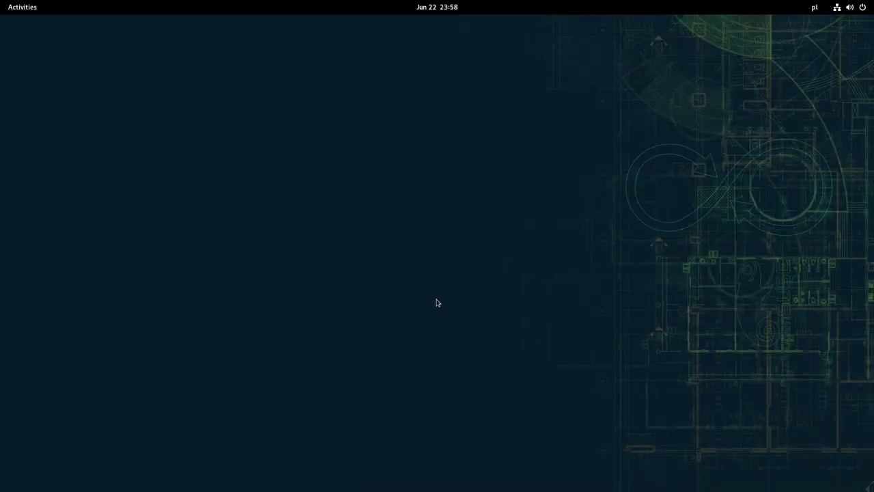
key(super)
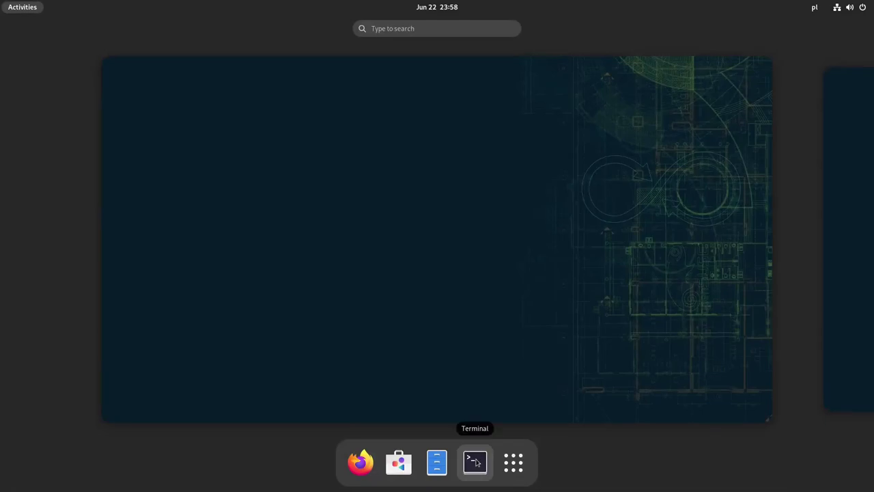
Launch Terminal from the dash, reposition it, and run neofetch.
click(475, 461)
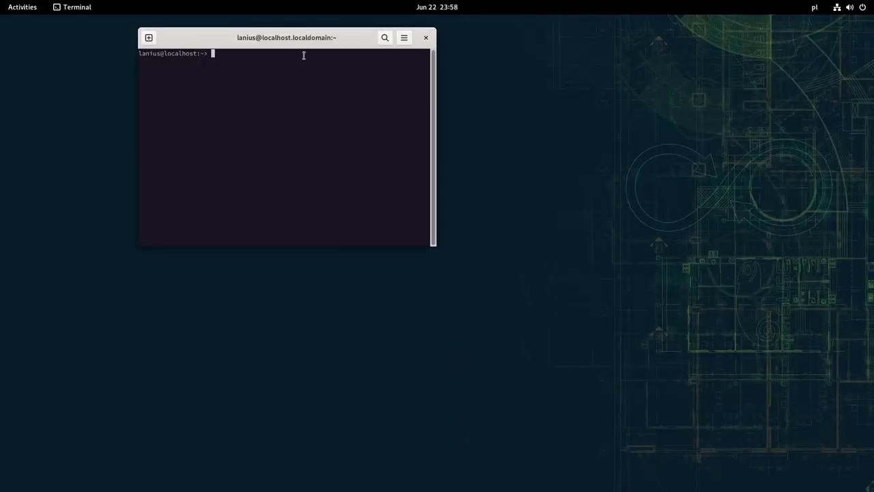
drag(321, 41, 436, 73)
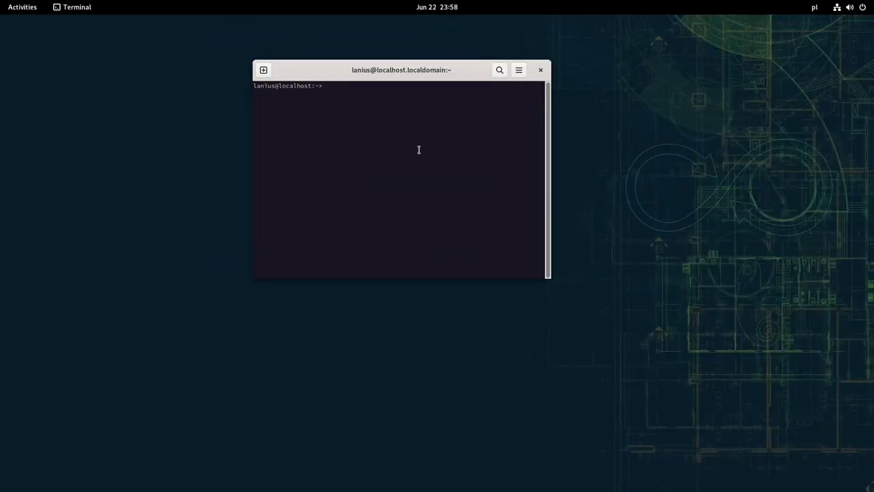
text(neofetch)
key(Return)
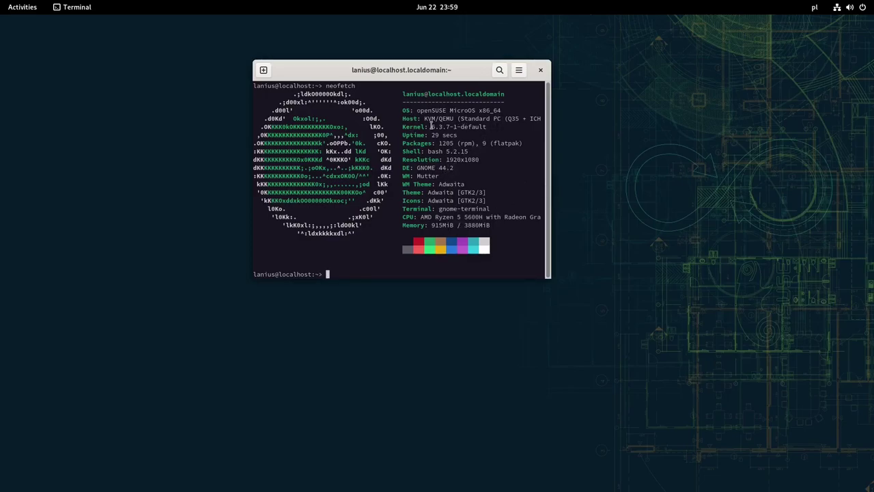
Highlight the Host, Kernel and DE lines of the neofetch output, then nudge the window.
drag(432, 127, 479, 119)
click(448, 130)
drag(423, 170, 459, 169)
click(452, 170)
drag(374, 74, 423, 84)
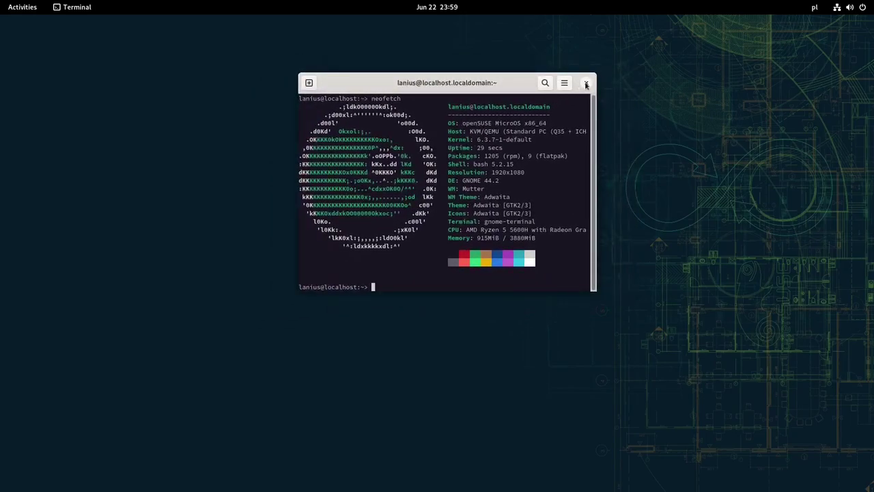
Maximize the Terminal window and add a second, empty tab.
double_click(511, 81)
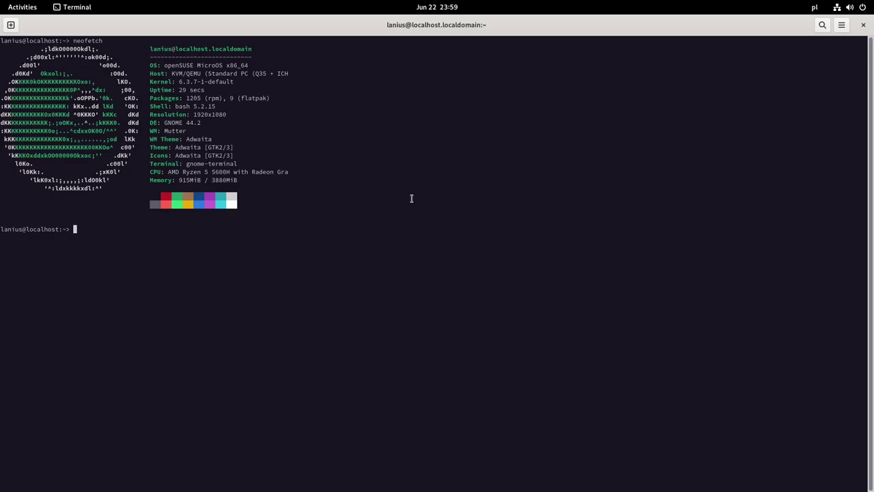
click(10, 25)
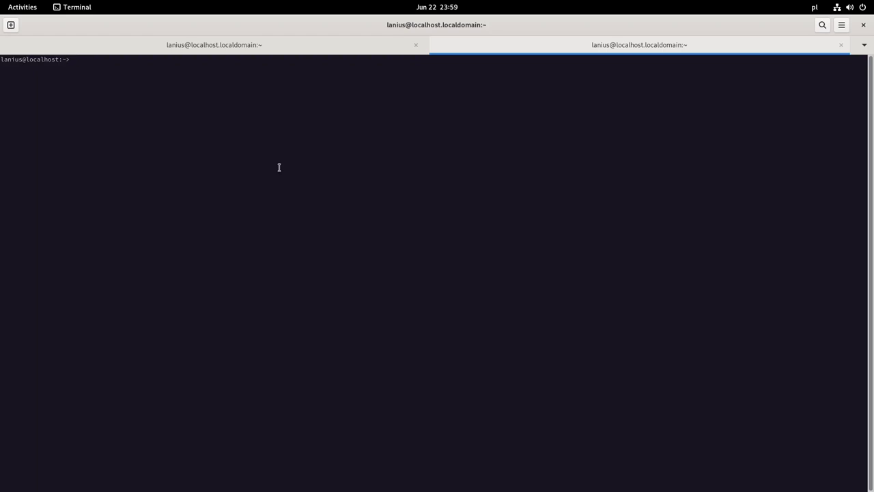
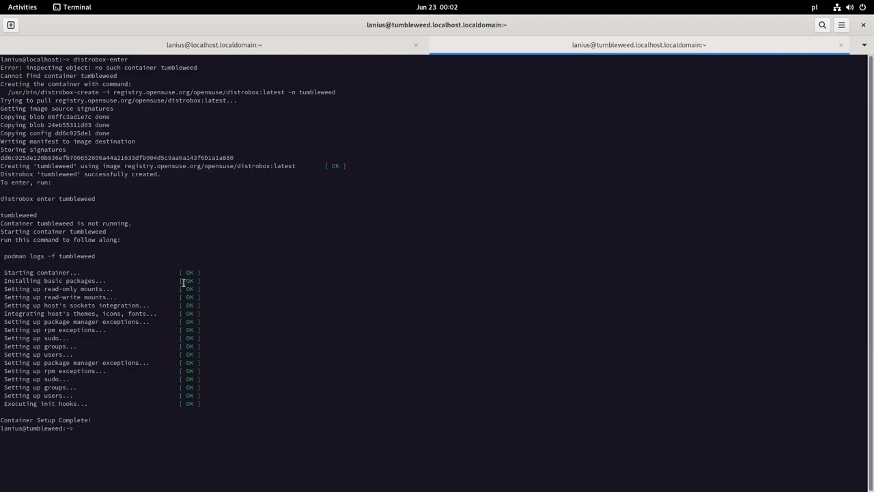
Enter the tumbleweed container by pasting and running 'distrobox enter tumbleweed'.
text(neofetch)
key(BackSpace)
key(BackSpace)
key(BackSpace)
key(BackSpace)
key(BackSpace)
key(BackSpace)
key(BackSpace)
key(BackSpace)
drag(1, 198, 95, 199)
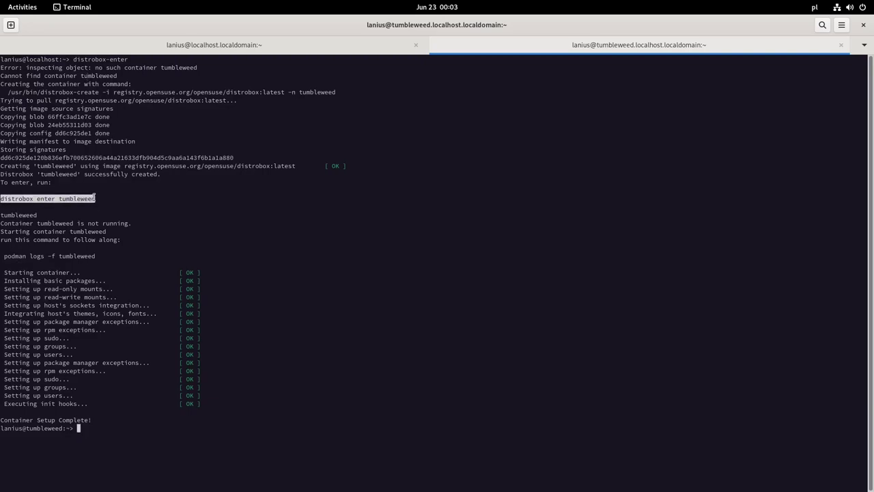
middle_click(95, 198)
key(Return)
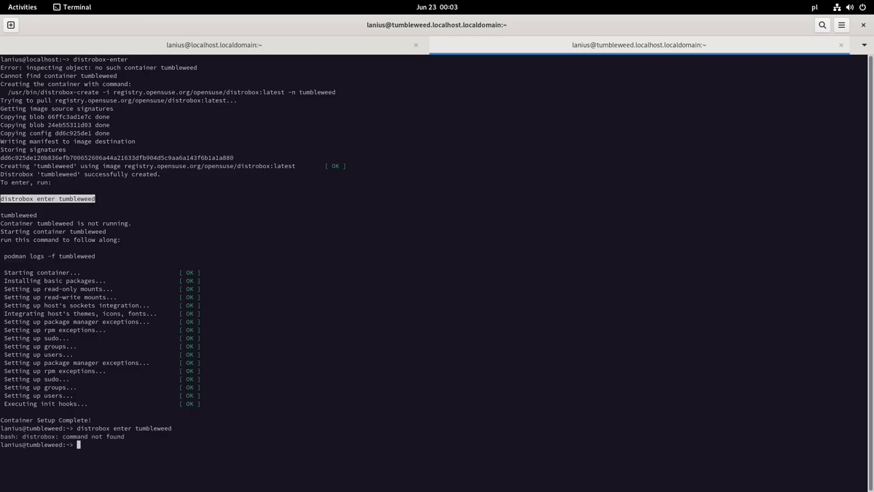
Become root inside the container with 'sudo su'.
key(Up)
key(Down)
key(Return)
text(sudo su)
key(Return)
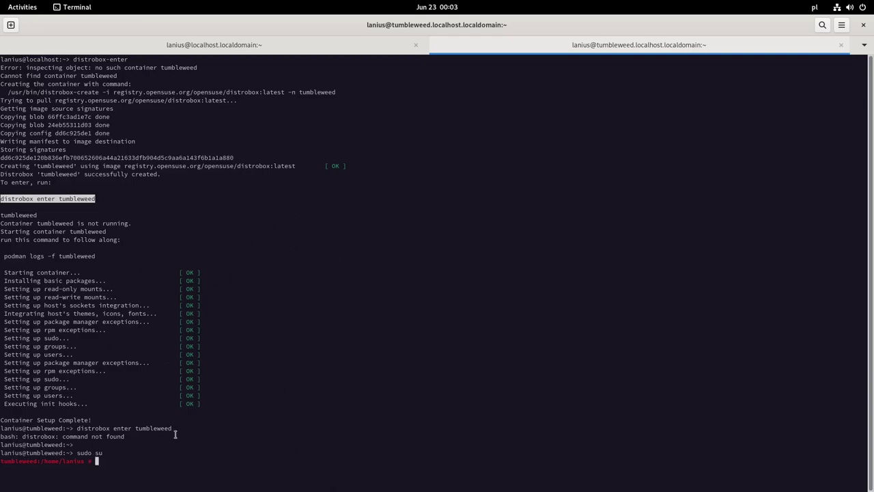
Change to the container's / directory and list its contents.
text(cd /)
key(Return)
text(ls)
key(Return)
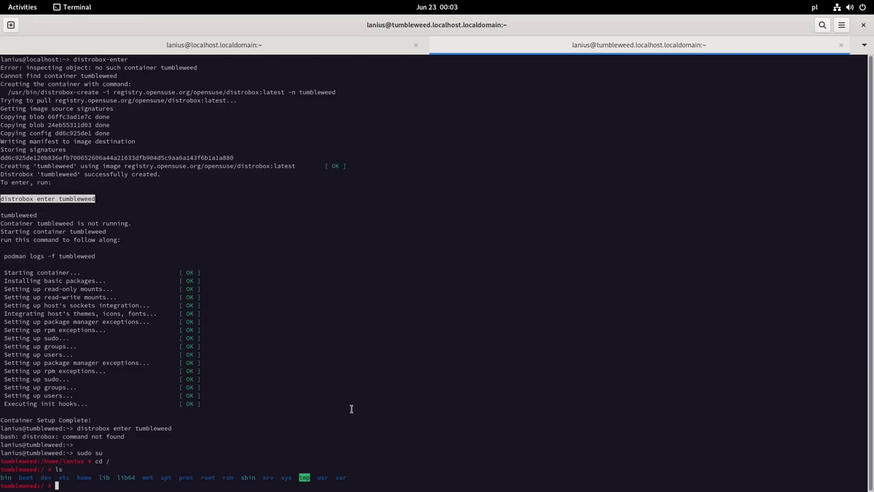
Move into run/host/ and list the host files there.
text(cd run/ho)
key(Tab)
key(Return)
text(ls)
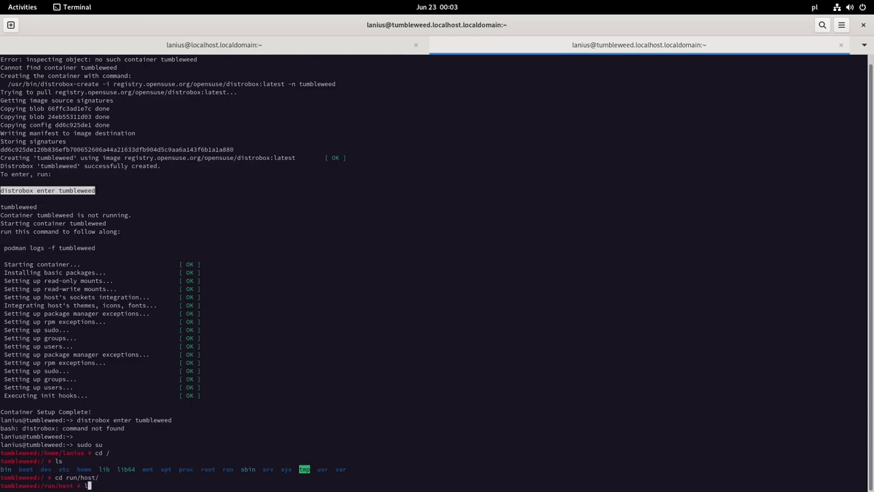
key(Return)
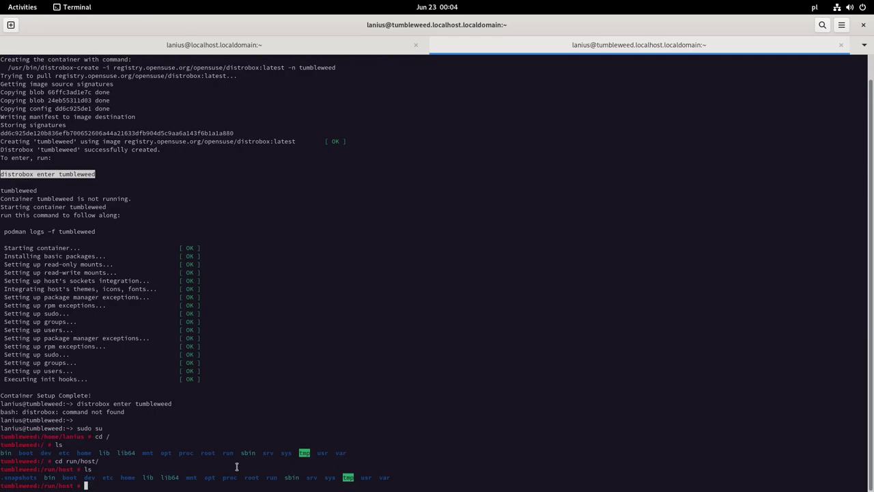
Return to /, exit the root shell and tumbleweed container, and clear the host terminal.
text(cd /)
key(Return)
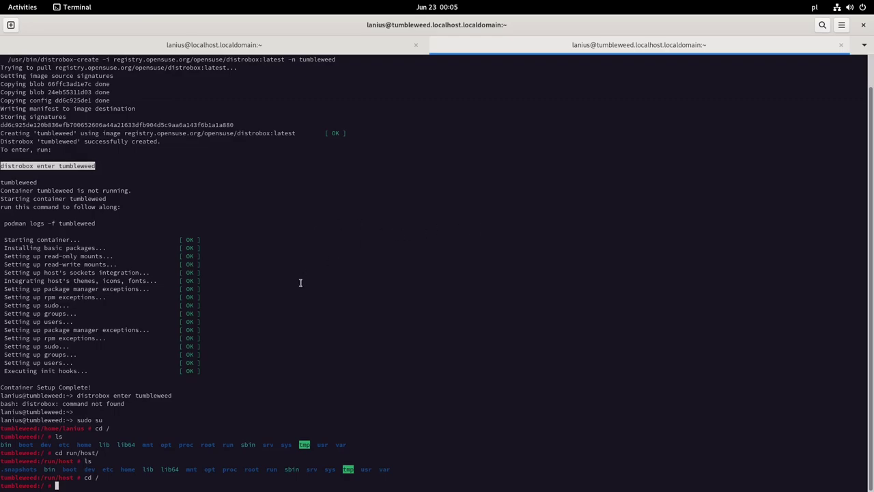
key(ctrl+d)
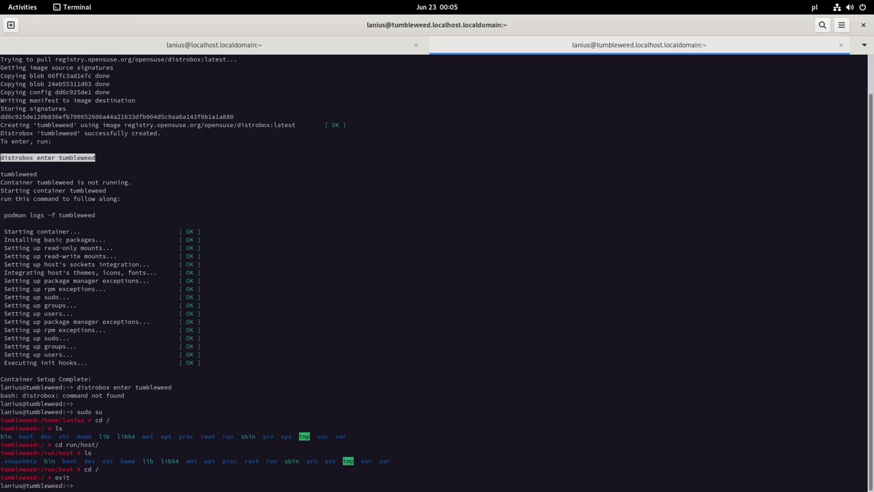
key(ctrl+d)
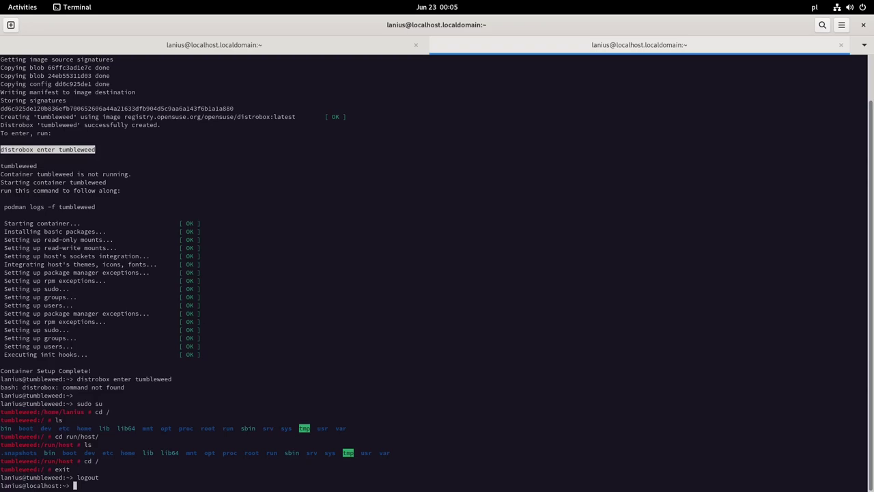
key(ctrl+l)
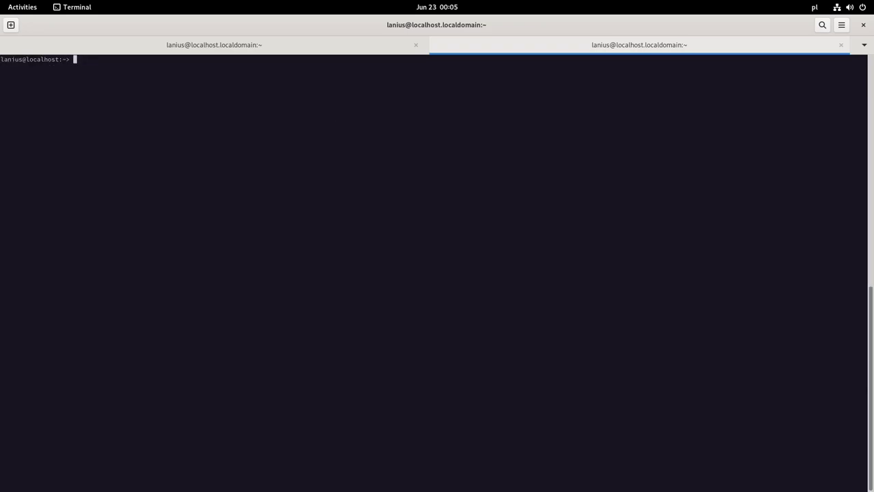